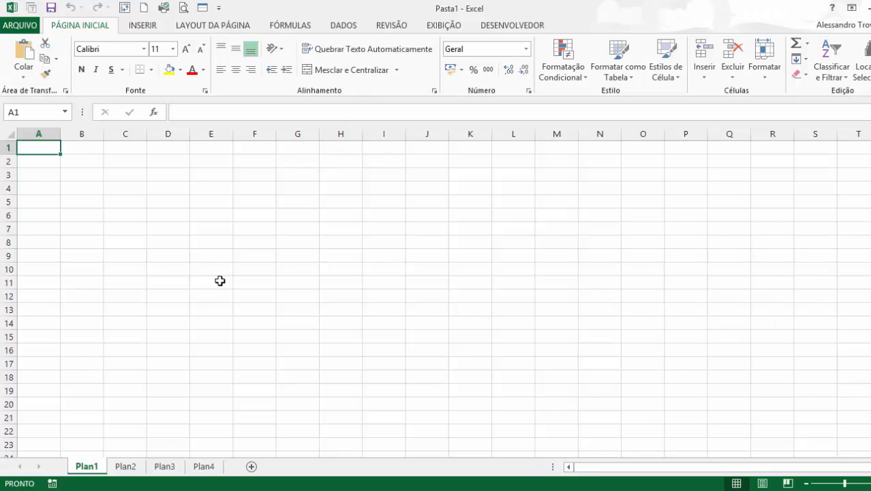
pyautogui.click(196, 254)
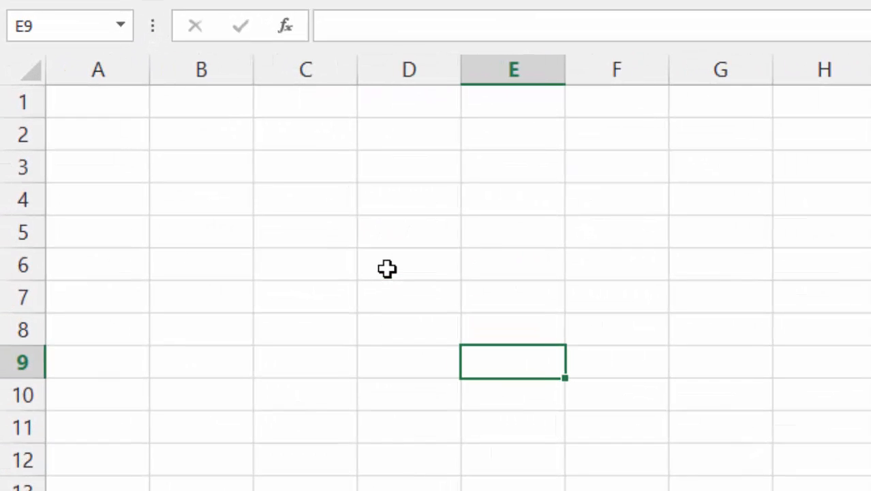
pyautogui.click(125, 136)
pyautogui.click(94, 96)
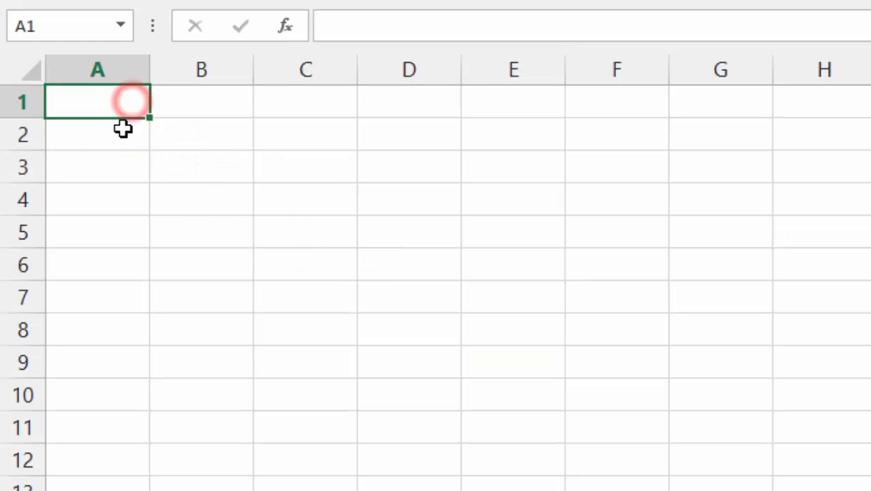
pyautogui.click(123, 133)
pyautogui.click(113, 175)
pyautogui.click(112, 208)
pyautogui.click(111, 240)
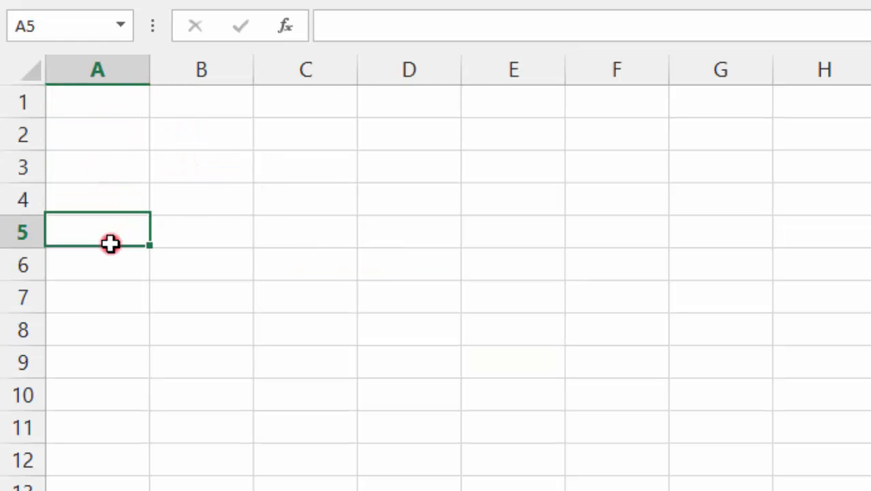
pyautogui.click(111, 275)
pyautogui.click(114, 295)
pyautogui.click(92, 103)
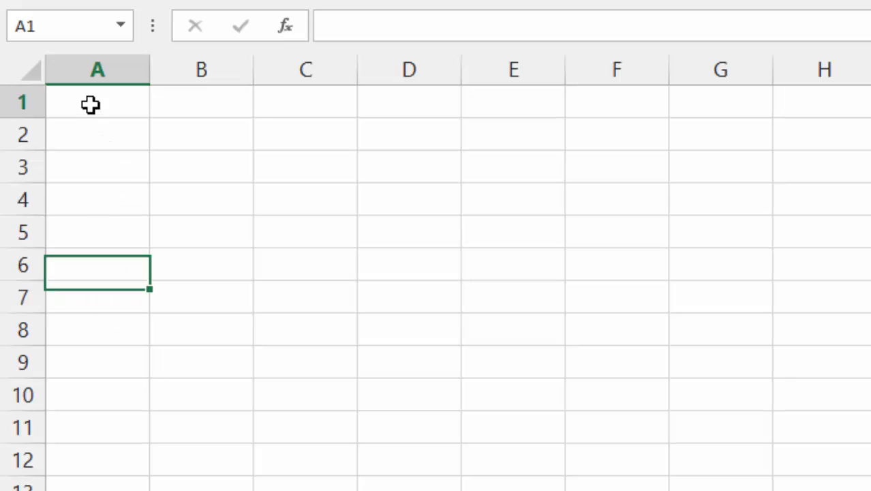
pyautogui.click(96, 156)
pyautogui.click(106, 136)
pyautogui.click(115, 170)
pyautogui.click(116, 199)
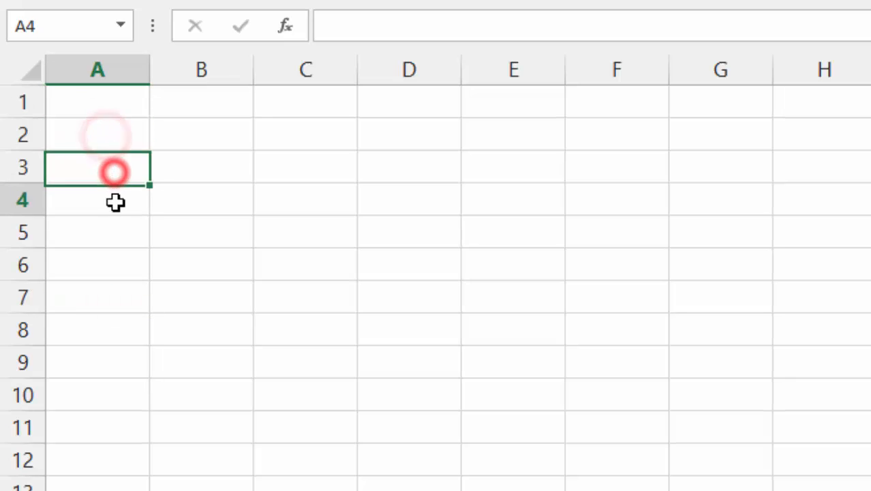
pyautogui.click(121, 227)
pyautogui.click(187, 204)
# Step: Enter the numbers 10, 20, 50, 99 and 55 down column A in cells A1 to A5
pyautogui.click(103, 115)
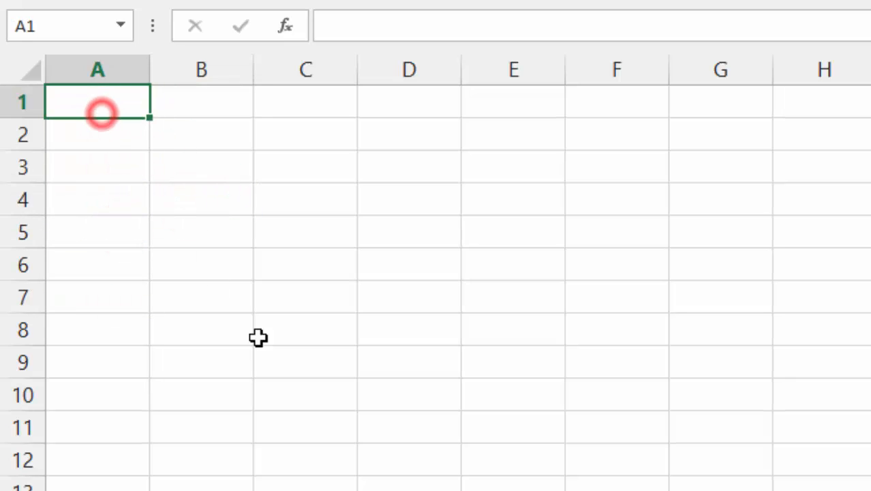
pyautogui.write('10')
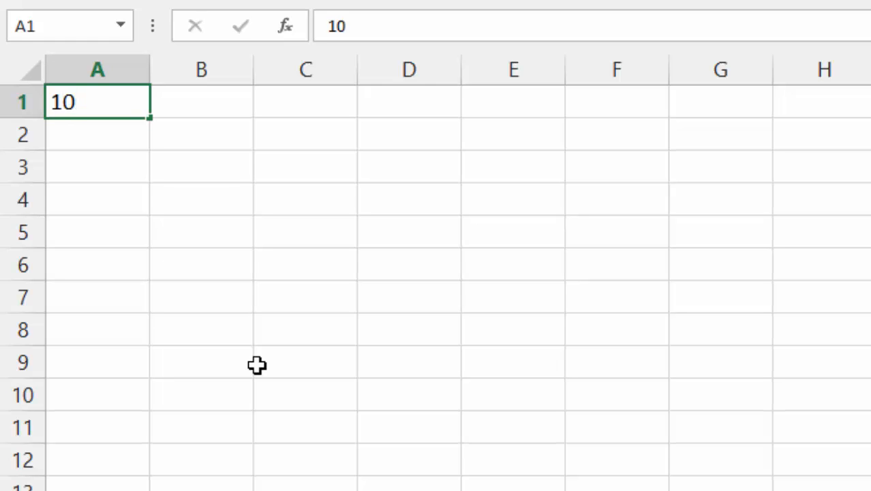
pyautogui.press('Return')
pyautogui.write('20')
pyautogui.press('Return')
pyautogui.write('50')
pyautogui.press('Return')
pyautogui.write('99')
pyautogui.press('Return')
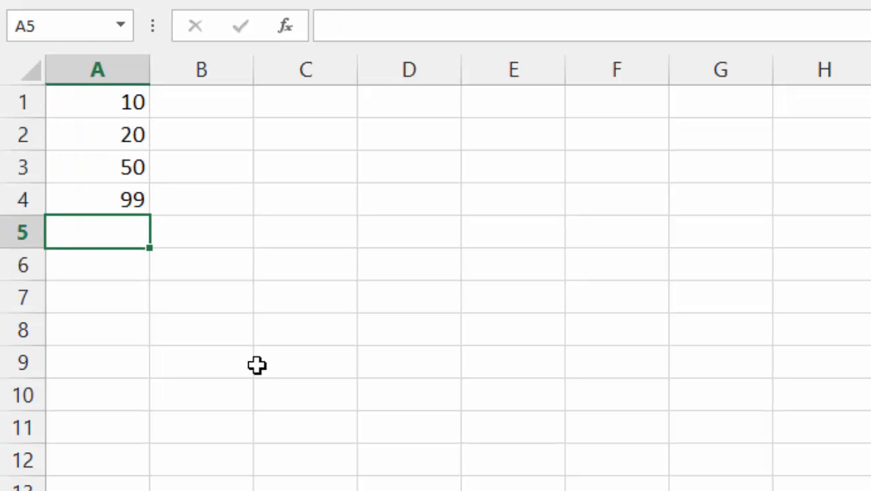
pyautogui.write('55')
pyautogui.press('Return')
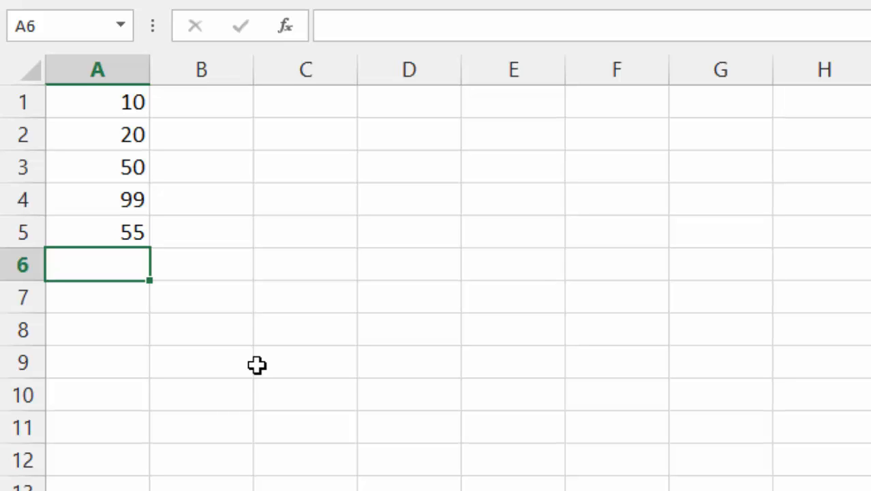
# Step: Enter the formula =10+20+50+99+55 in cell A6 and review it in the formula bar
pyautogui.write('=')
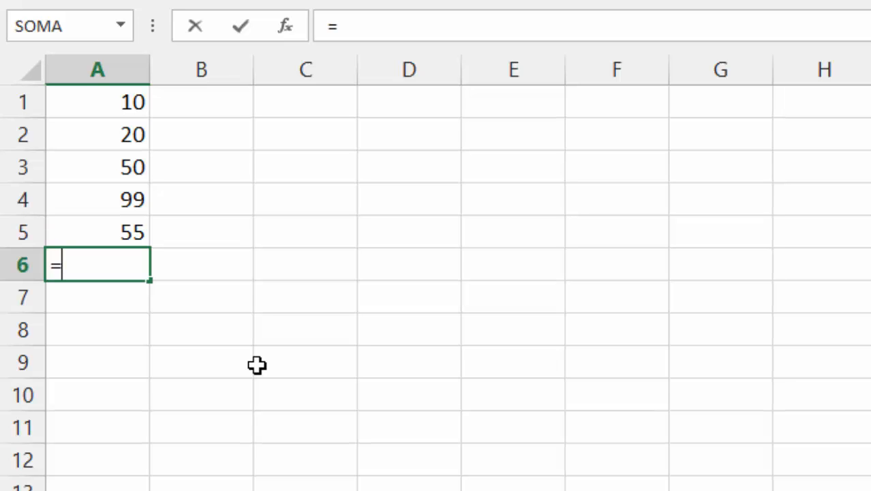
pyautogui.write('10')
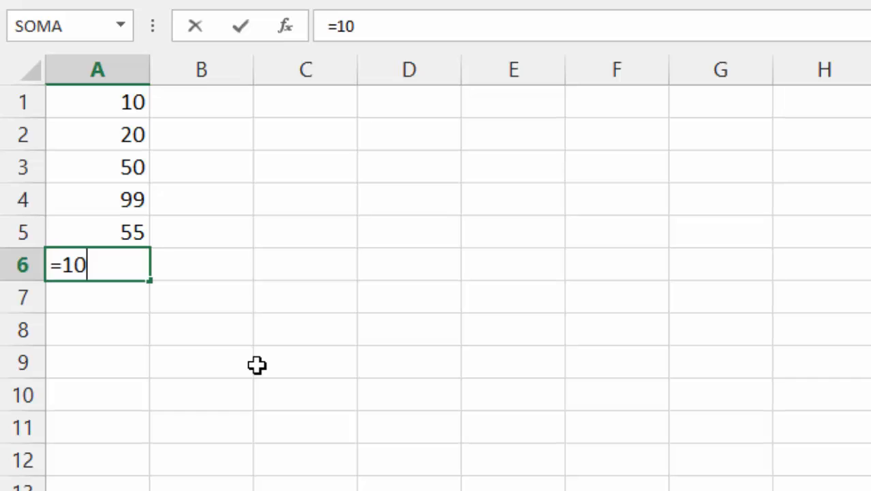
pyautogui.write('+20')
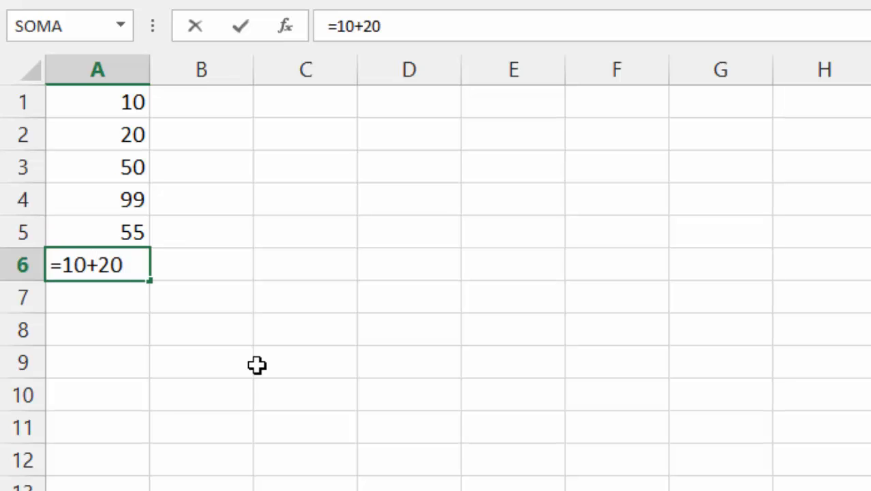
pyautogui.write('+50+')
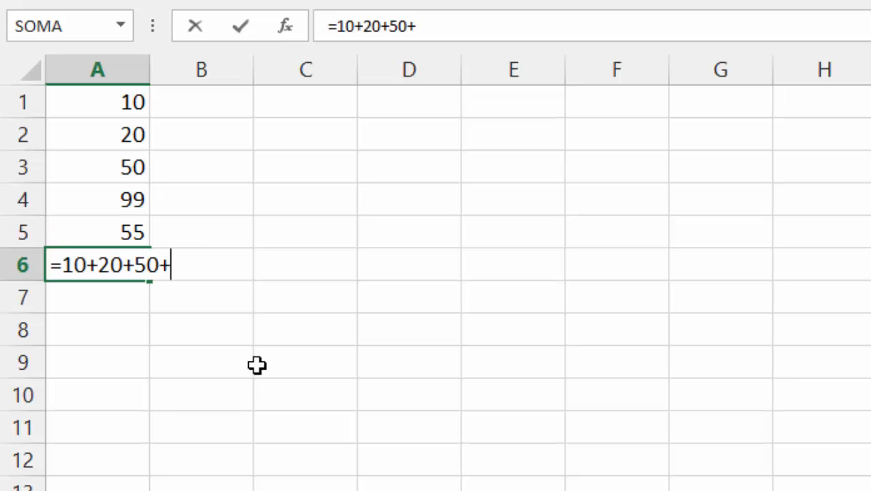
pyautogui.write('99+55')
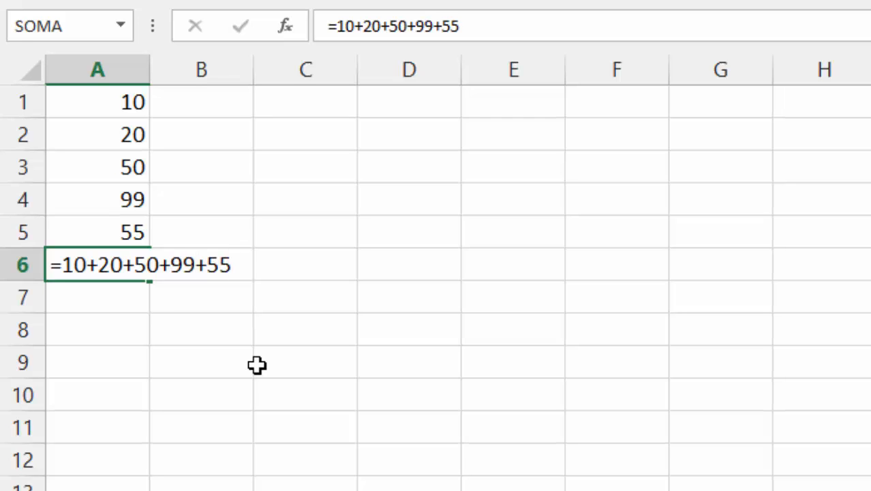
pyautogui.press('Return')
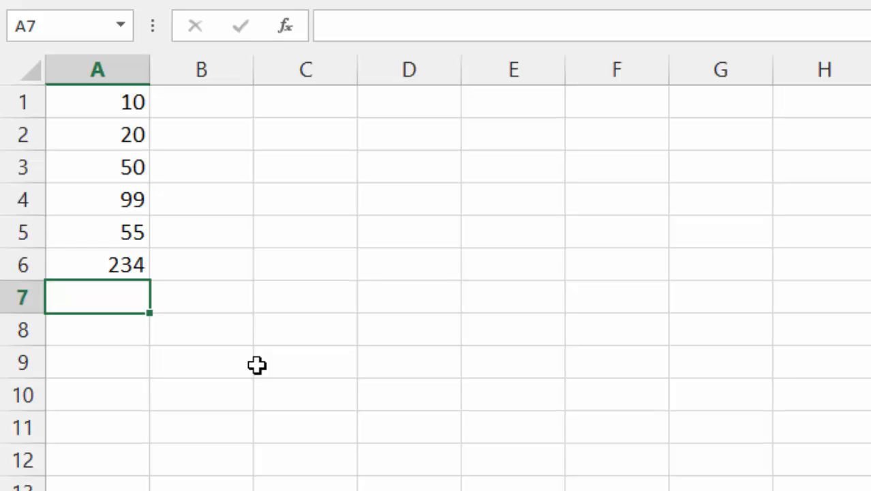
pyautogui.press('Up')
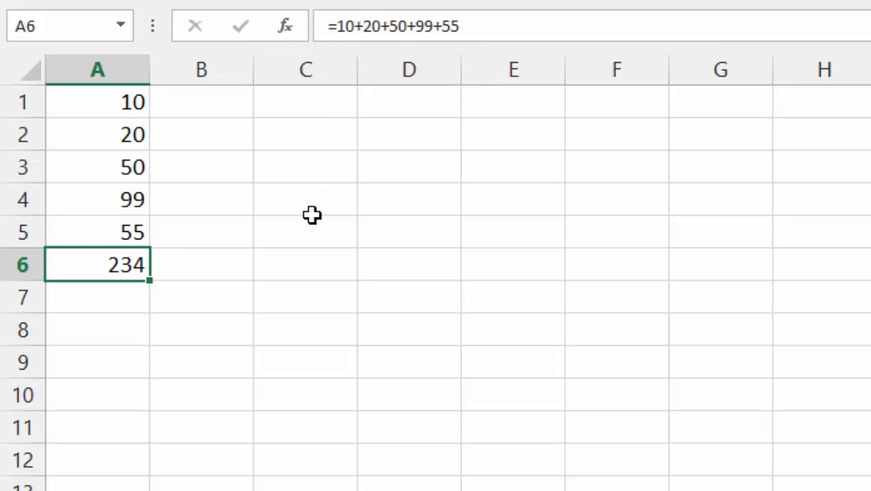
pyautogui.click(107, 267)
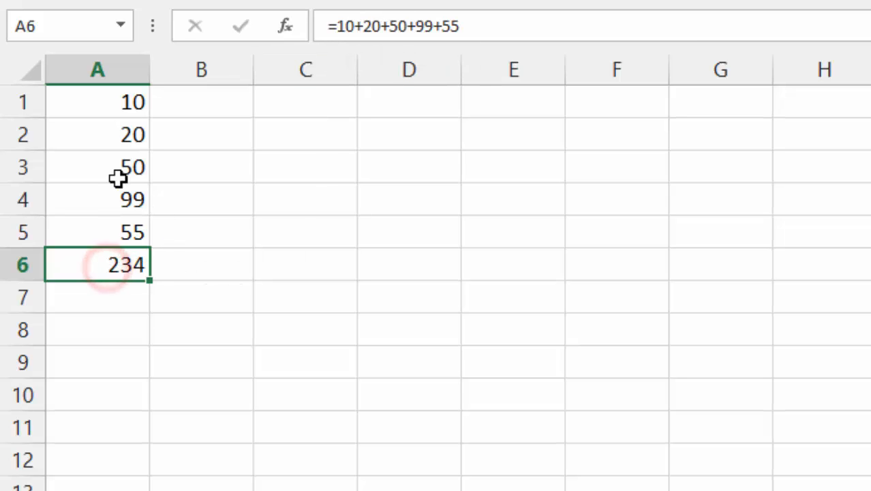
pyautogui.click(241, 278)
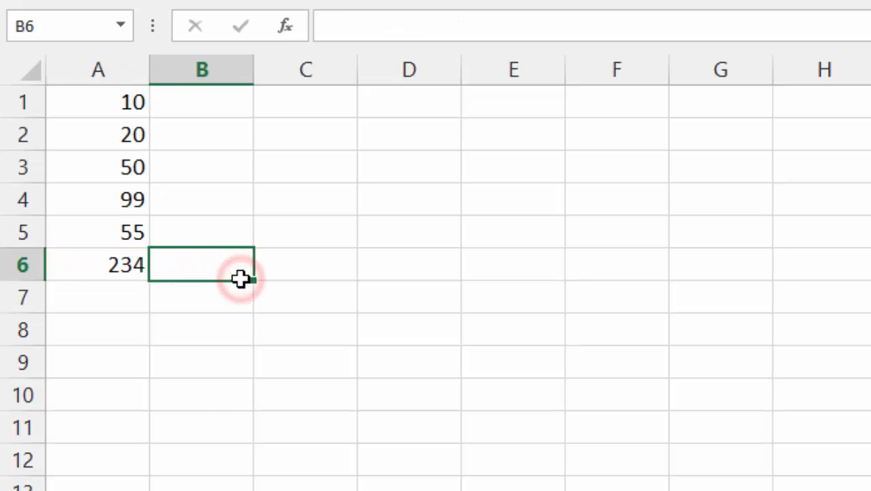
pyautogui.click(139, 266)
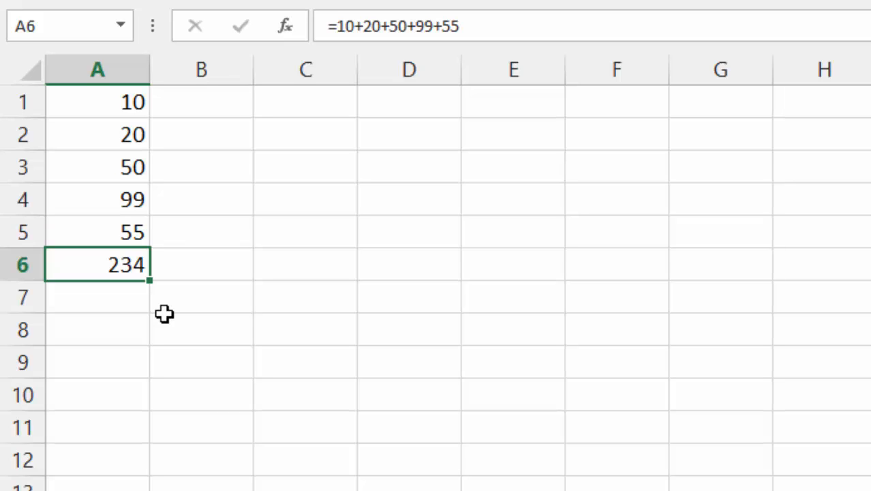
# Step: Change the value in cell A1 to 1000
pyautogui.press('Up')
pyautogui.press('Up')
pyautogui.press('Up')
pyautogui.press('Up')
pyautogui.press('Up')
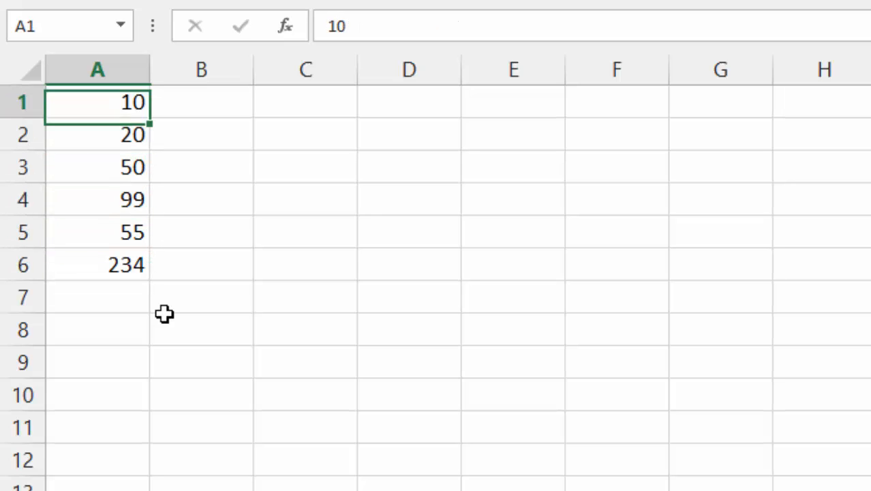
pyautogui.write('1000')
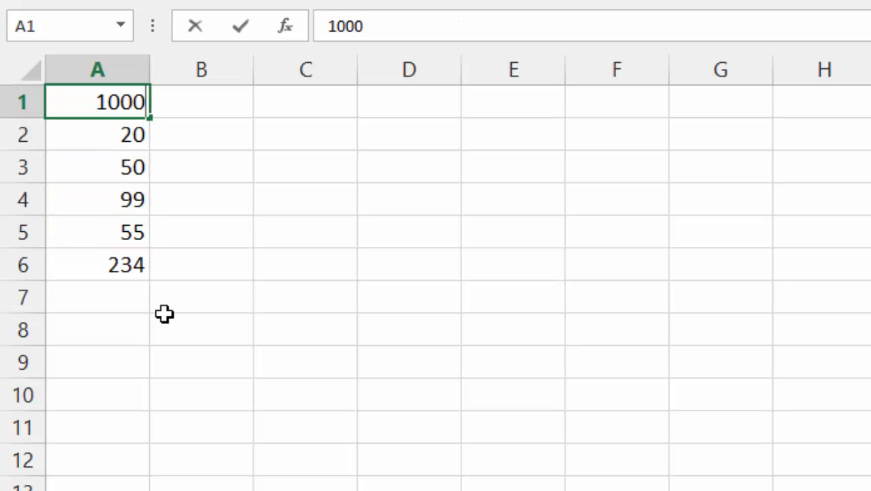
pyautogui.press('Return')
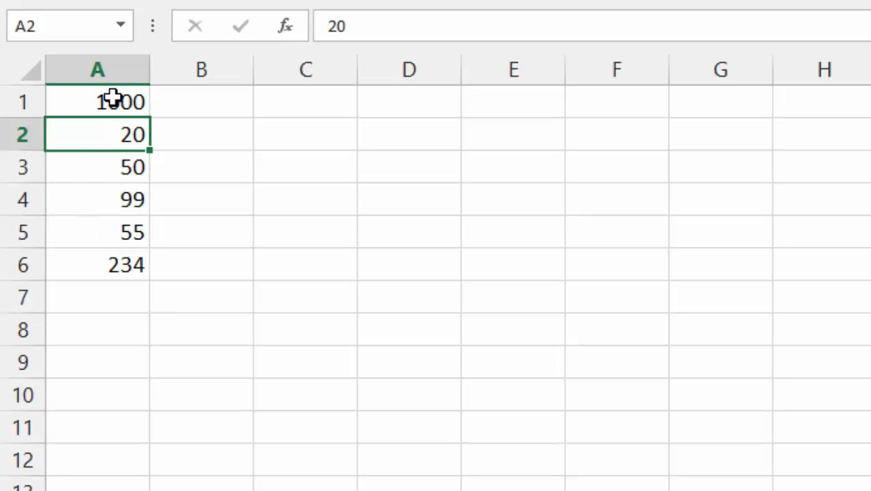
# Step: Clear the fixed-number formula from cell A6 and begin a new formula there with an equals sign
pyautogui.click(127, 270)
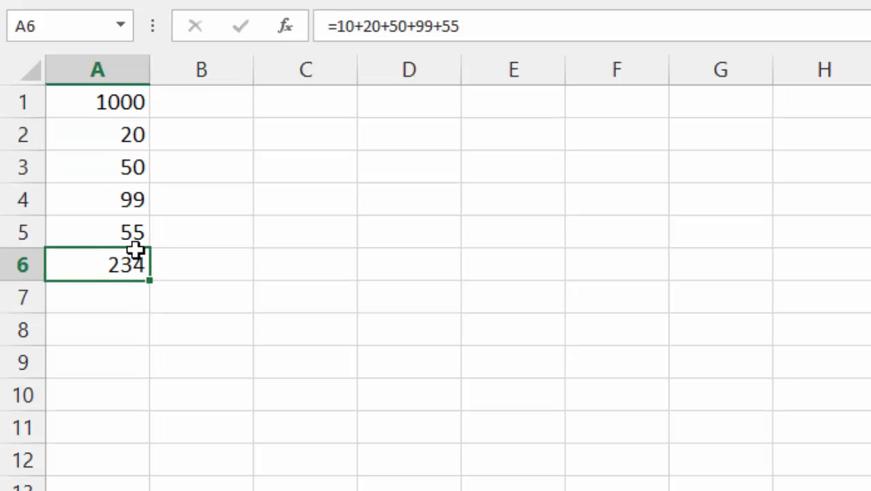
pyautogui.click(372, 28)
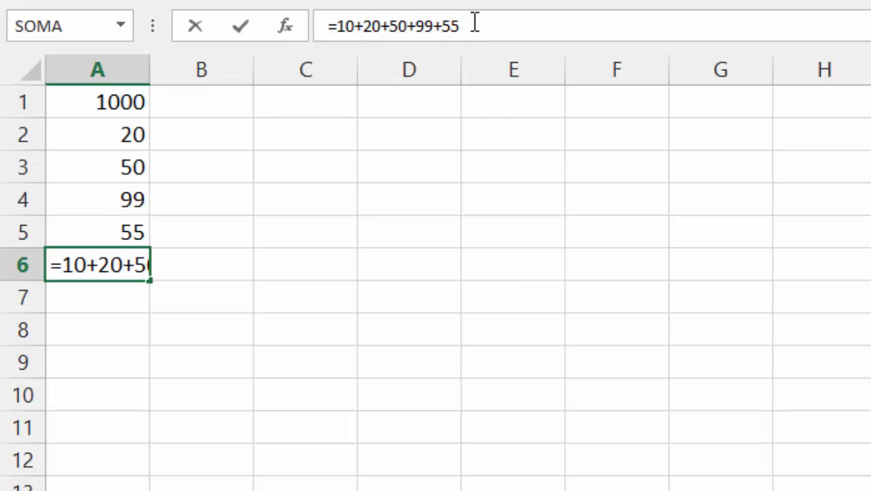
pyautogui.hotkey('ctrl', 'Return')
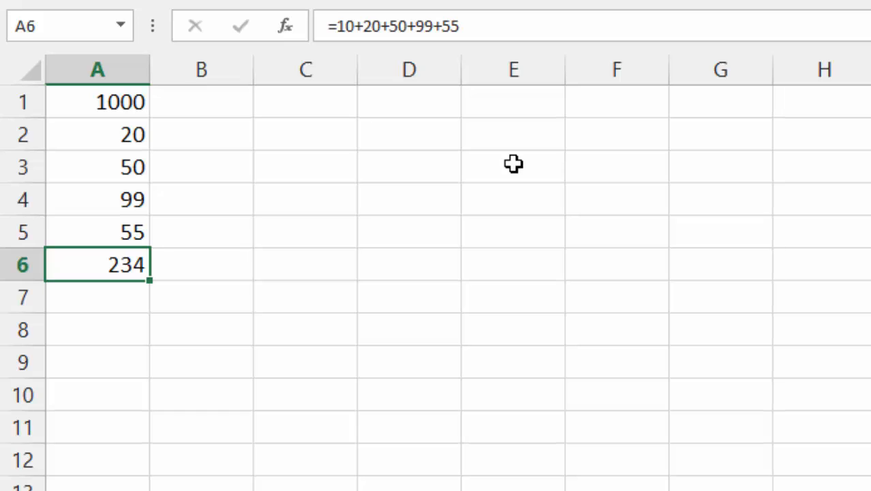
pyautogui.press('Delete')
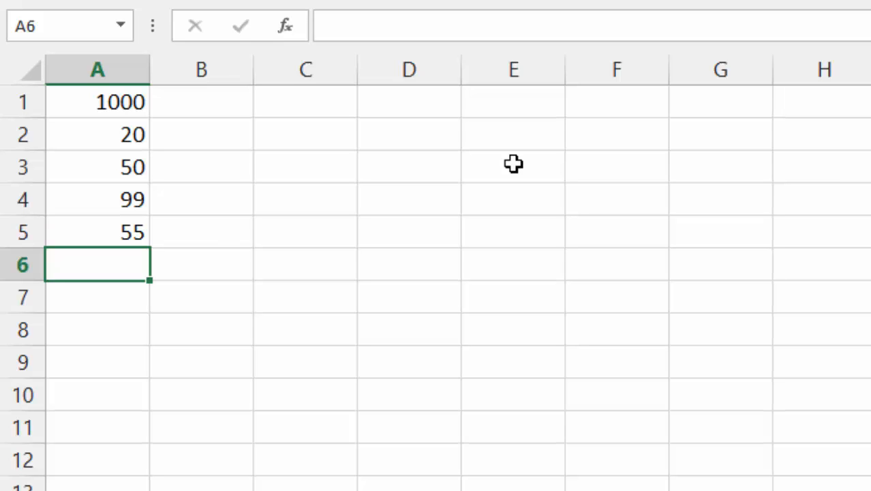
pyautogui.write('=')
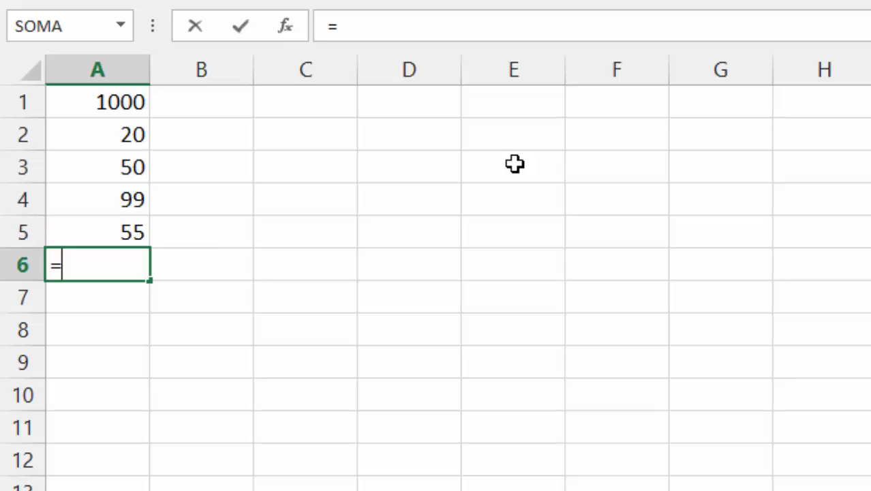
pyautogui.write('a1')
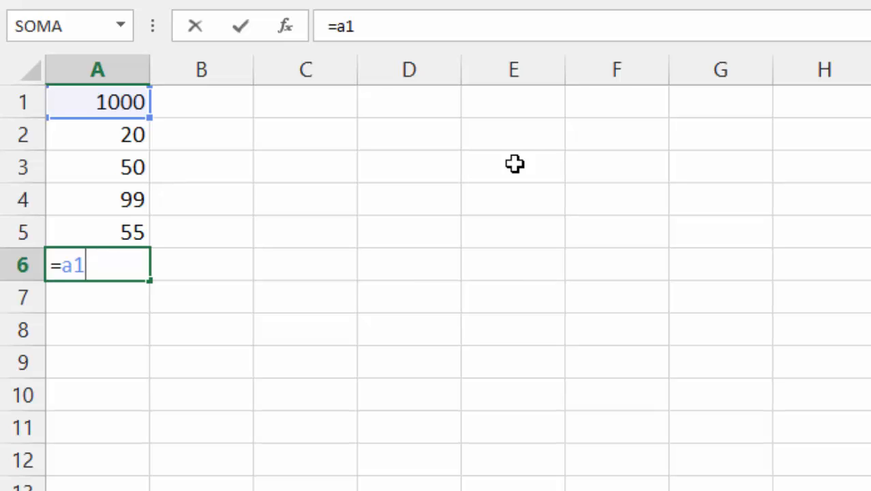
pyautogui.press('BackSpace')
pyautogui.press('BackSpace')
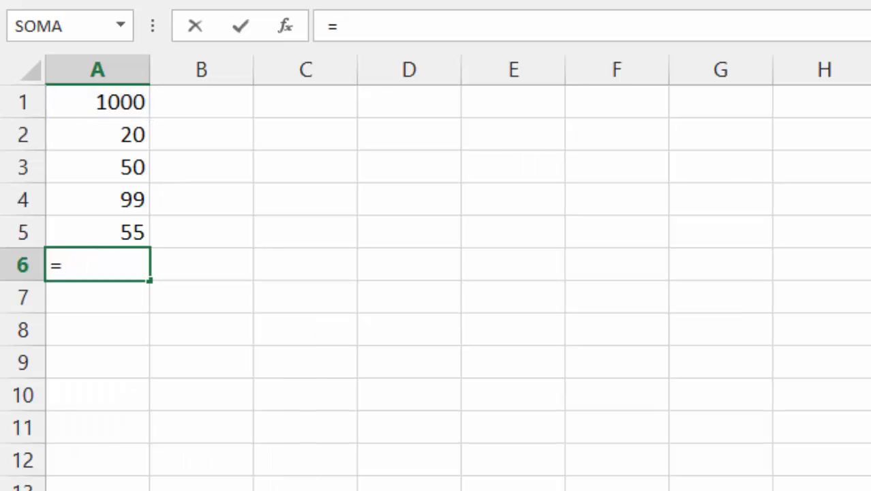
pyautogui.click(116, 103)
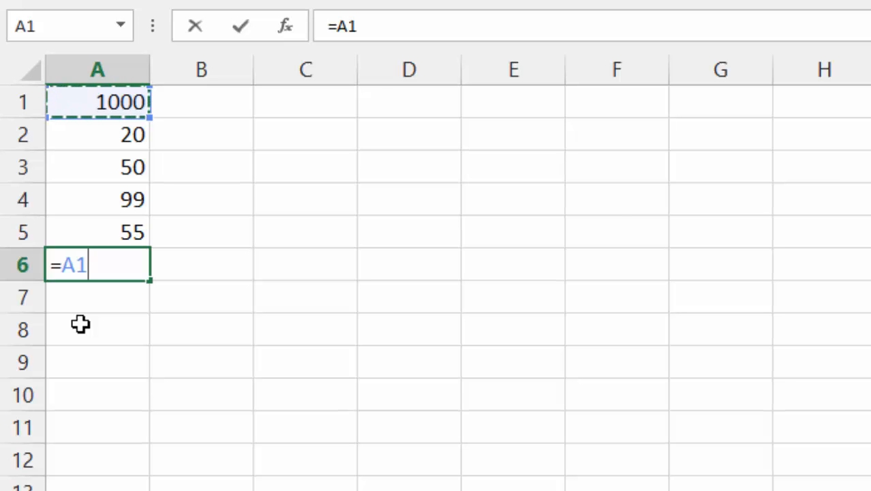
pyautogui.press('BackSpace')
pyautogui.press('BackSpace')
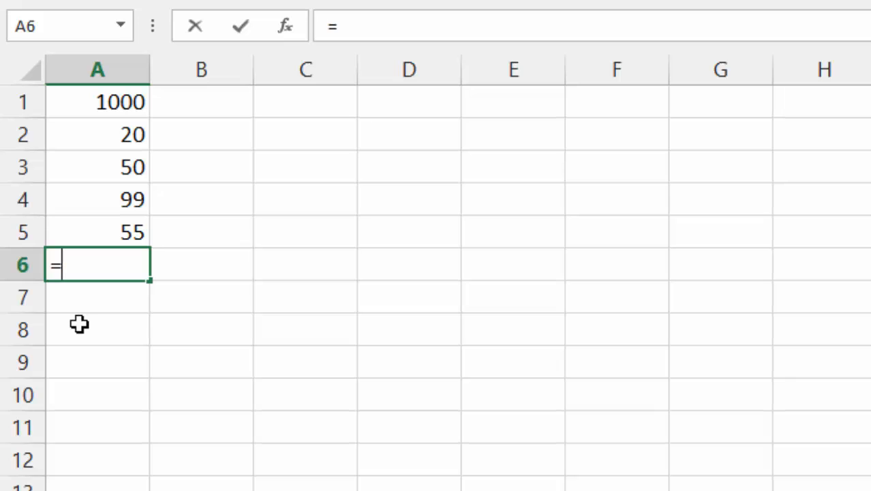
# Step: Build the formula in cell A6 by adding references to cells A1 and A2, followed by a plus sign
pyautogui.press('Up')
pyautogui.press('Up')
pyautogui.press('Up')
pyautogui.press('Up')
pyautogui.press('Down')
pyautogui.press('Down')
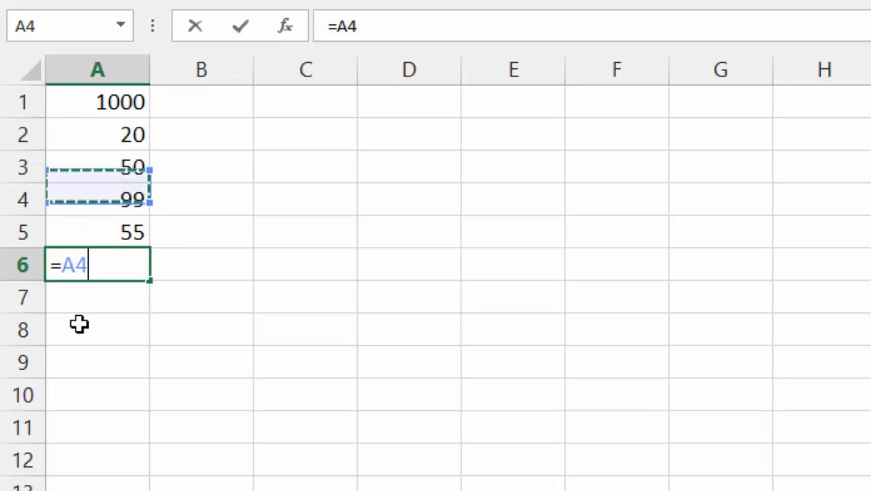
pyautogui.press('Up')
pyautogui.press('Up')
pyautogui.press('Up')
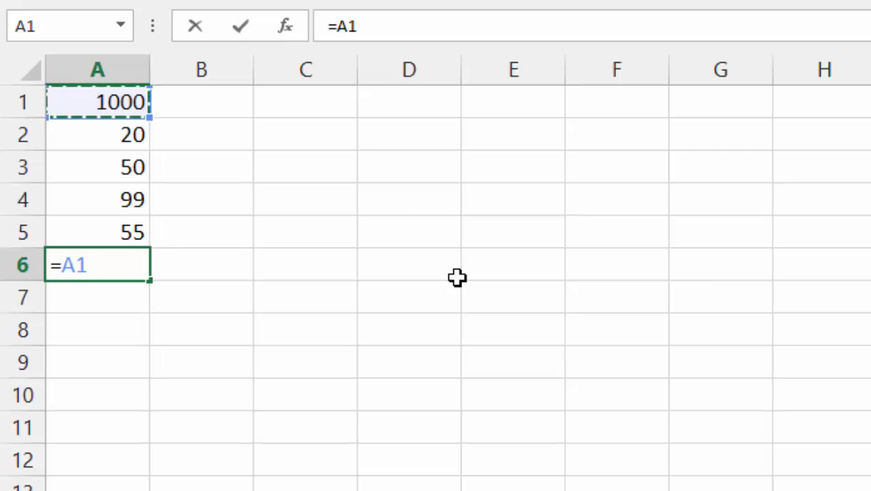
pyautogui.write('+')
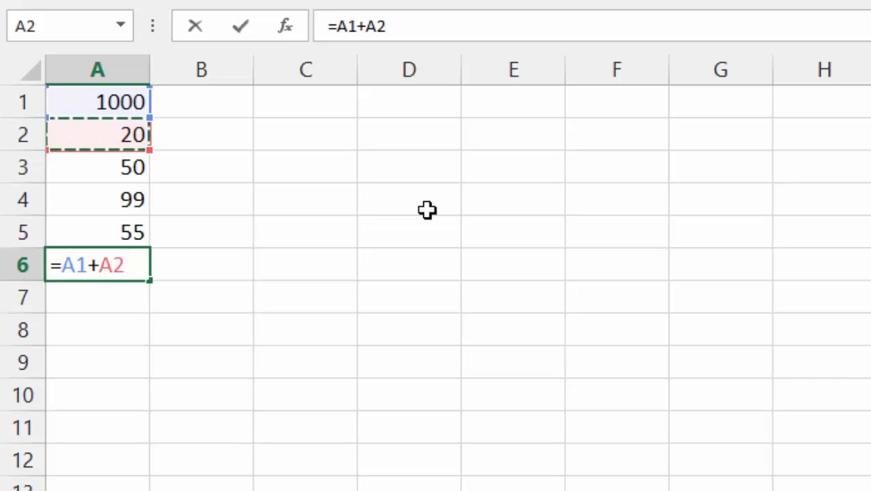
pyautogui.write('+')
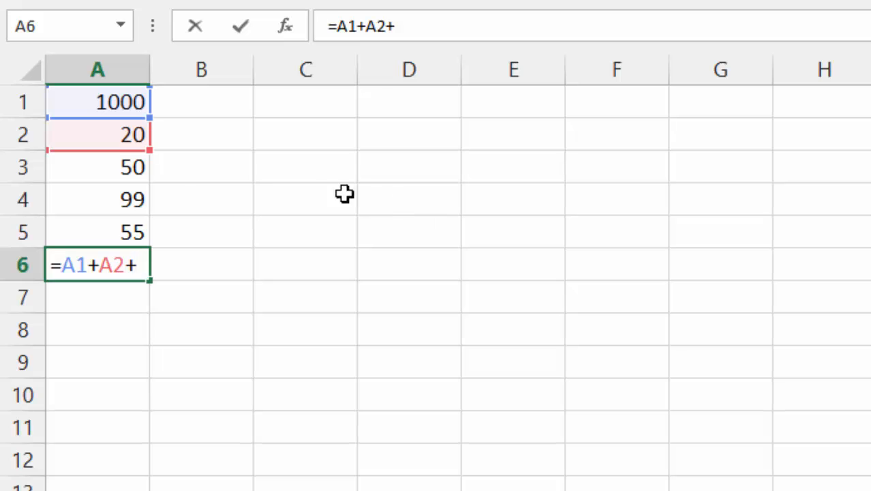
# Step: Add references to cells A3, A4 and A5 and confirm the formula =A1+A2+A3+A4+A5 in cell A6
pyautogui.click(133, 170)
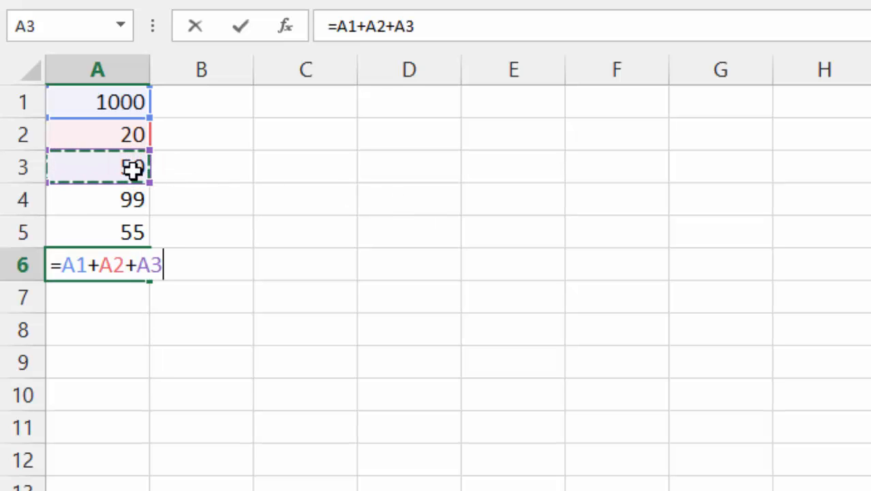
pyautogui.write('+')
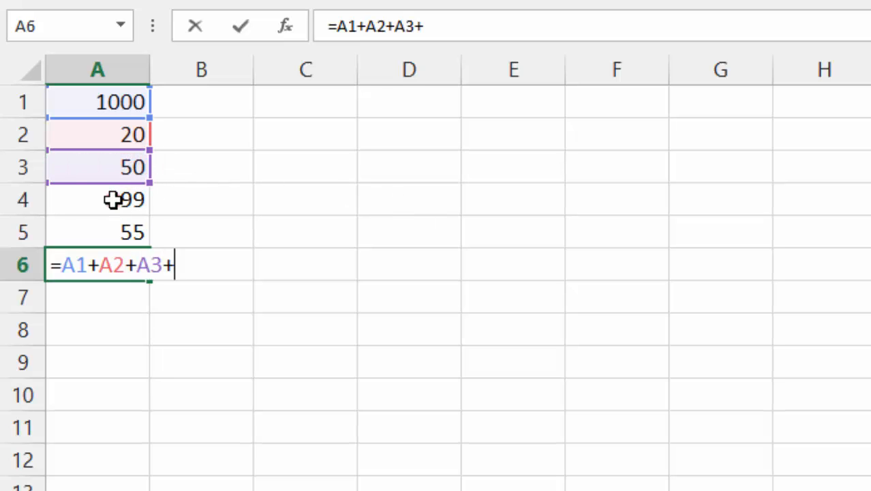
pyautogui.click(114, 199)
pyautogui.write('+')
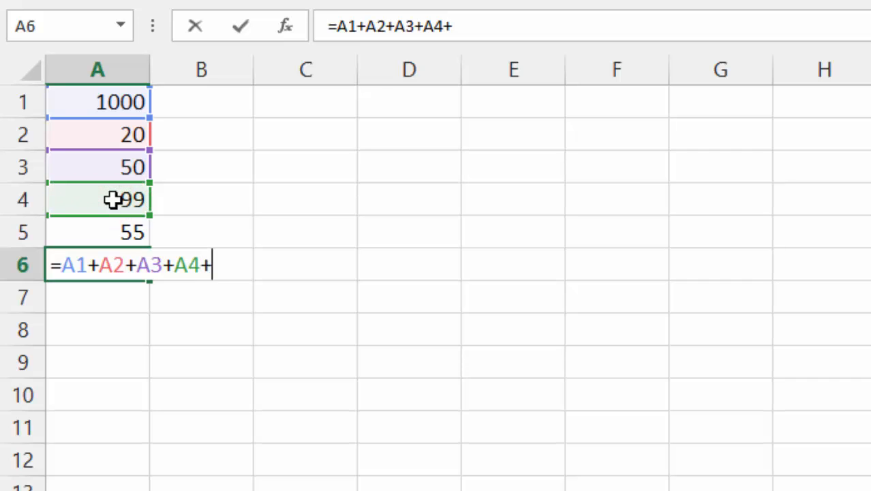
pyautogui.click(93, 225)
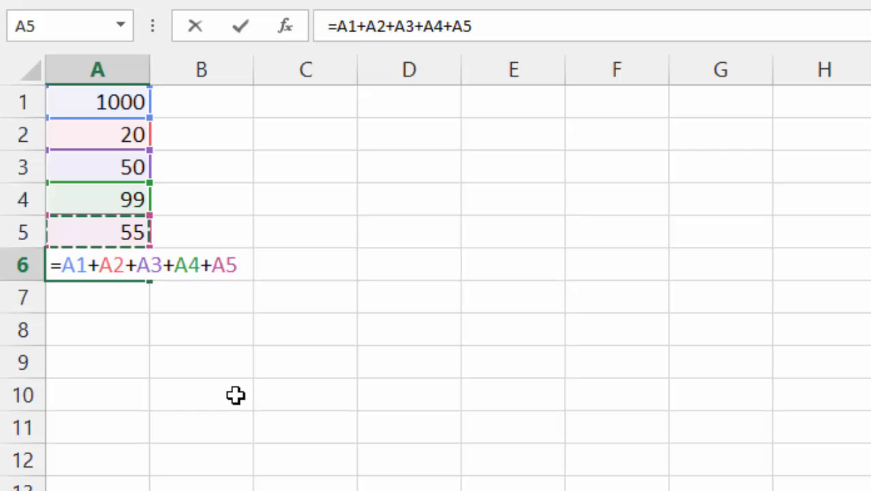
pyautogui.write('+')
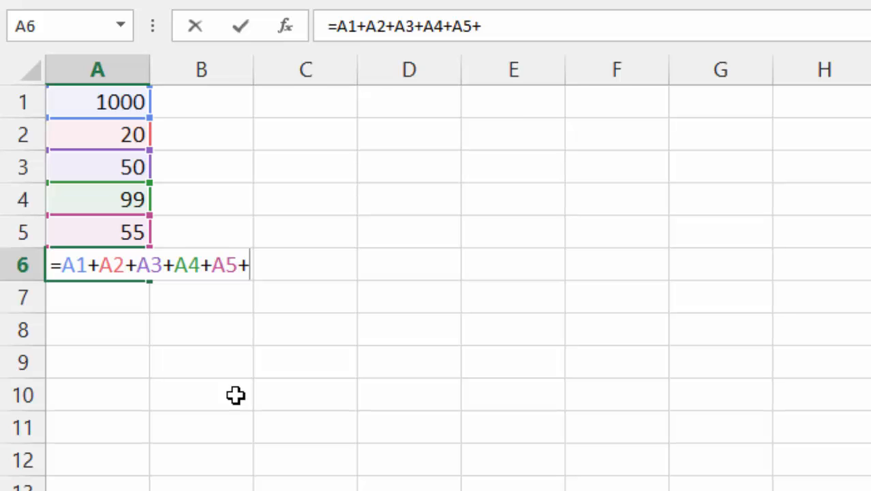
pyautogui.press('BackSpace')
pyautogui.press('Return')
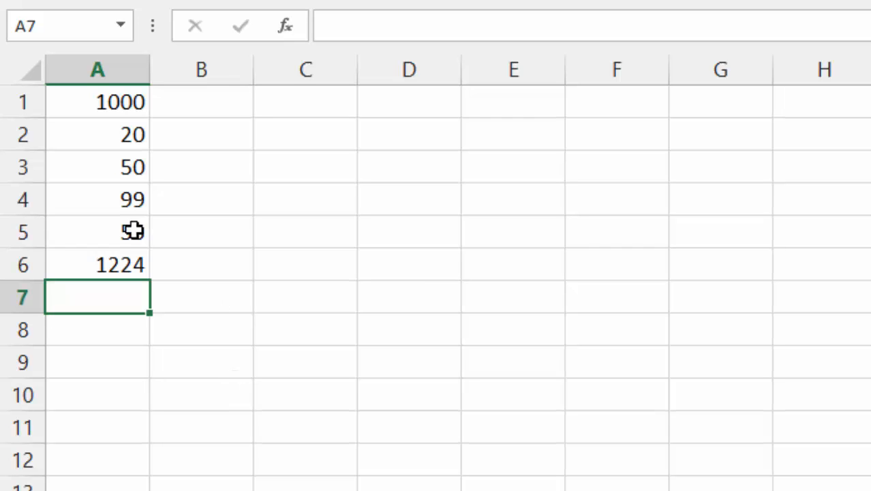
# Step: Set the value in cell A1 to 10 to test the reference-based sum
pyautogui.click(133, 96)
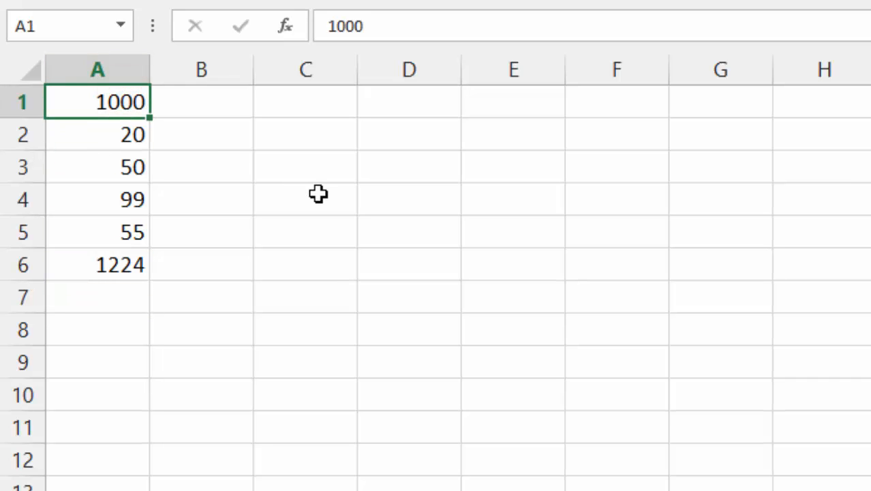
pyautogui.write('10')
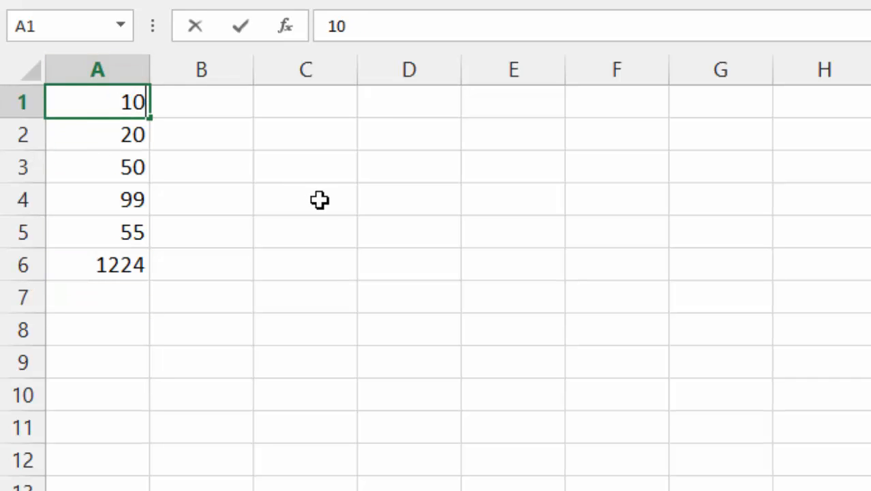
pyautogui.press('Return')
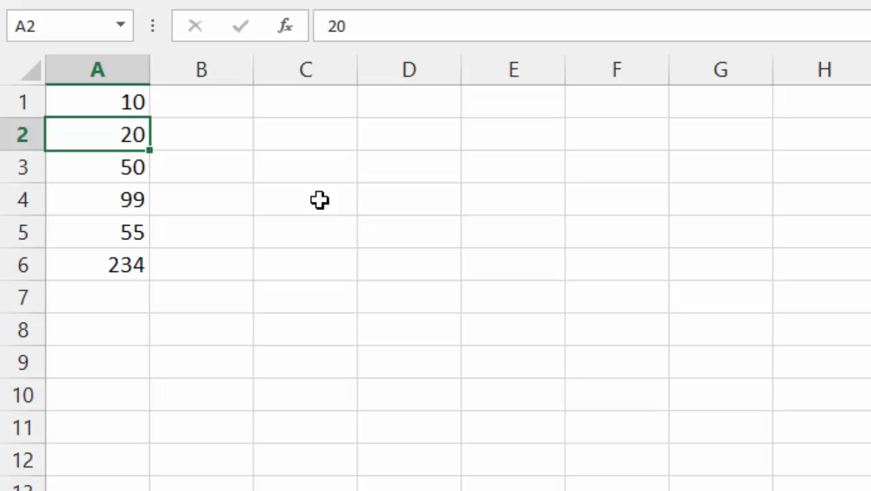
# Step: Change the value in cell A1 to 999 and select an empty cell away from the data
pyautogui.press('Up')
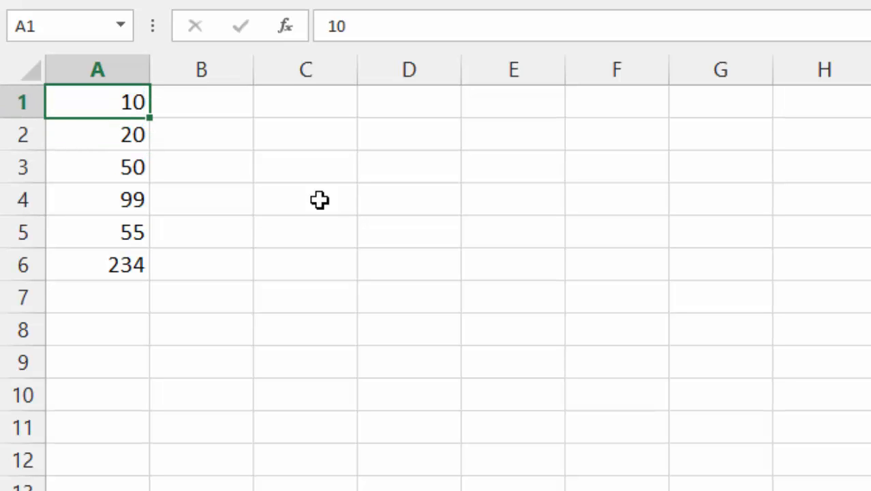
pyautogui.write('999')
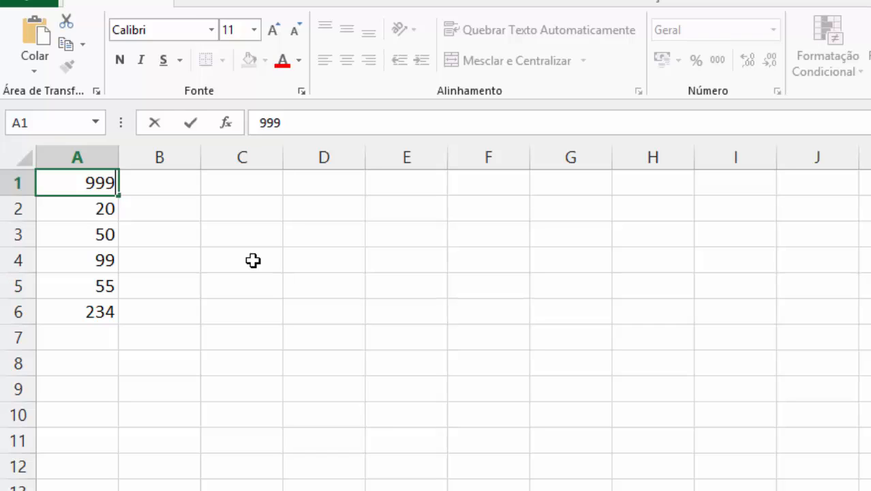
pyautogui.press('Return')
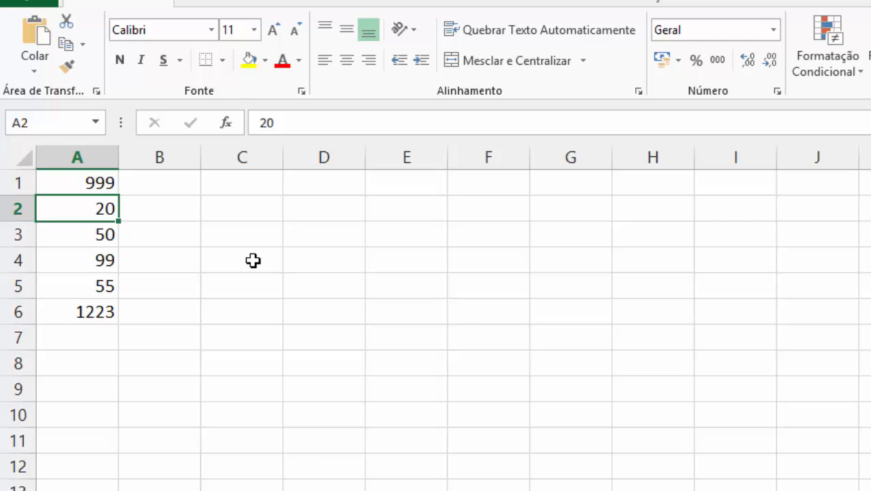
pyautogui.click(455, 209)
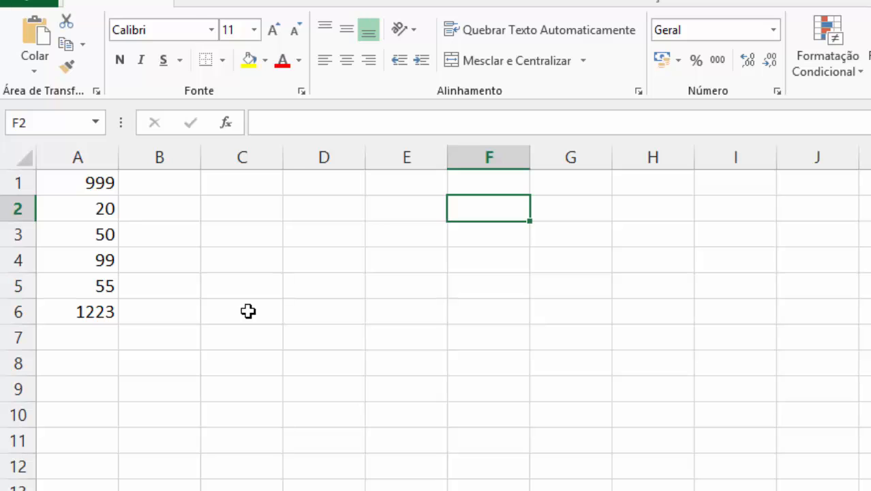
# Step: Examine which cells the formula in cell A6 refers to, leaving it unedited
pyautogui.click(99, 310)
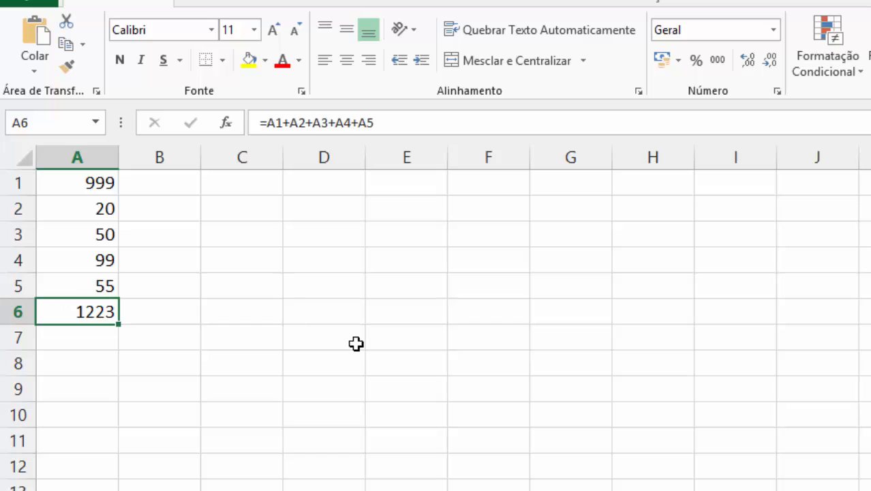
pyautogui.press('Up')
pyautogui.press('Down')
pyautogui.press('F2')
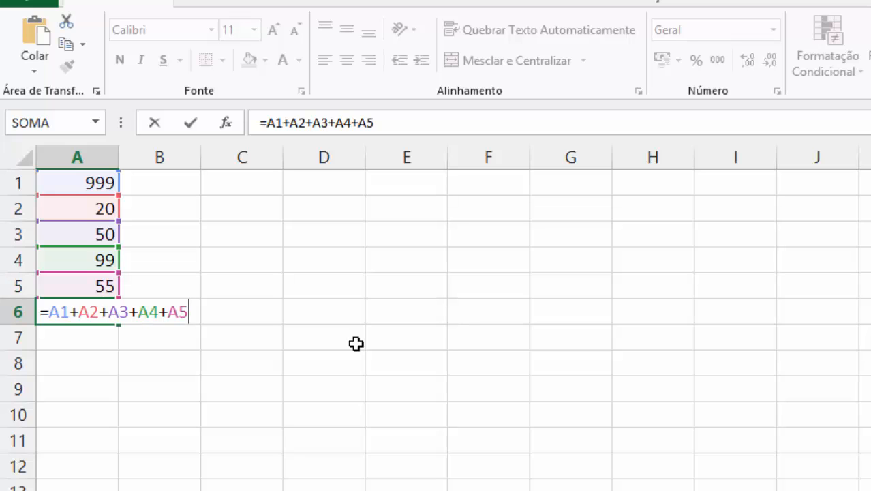
pyautogui.hotkey('shift', 'Home')
pyautogui.press('Escape')
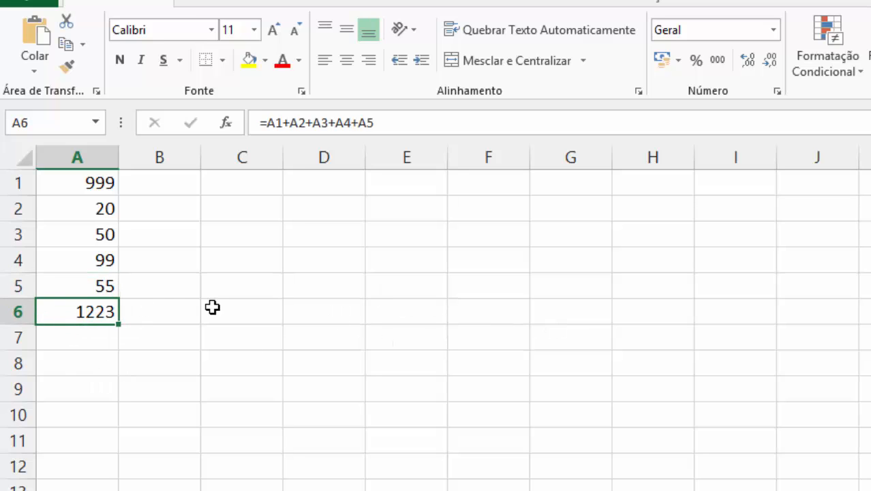
# Step: Clear the reference formula from cell A6
pyautogui.press('F2')
pyautogui.press('BackSpace')
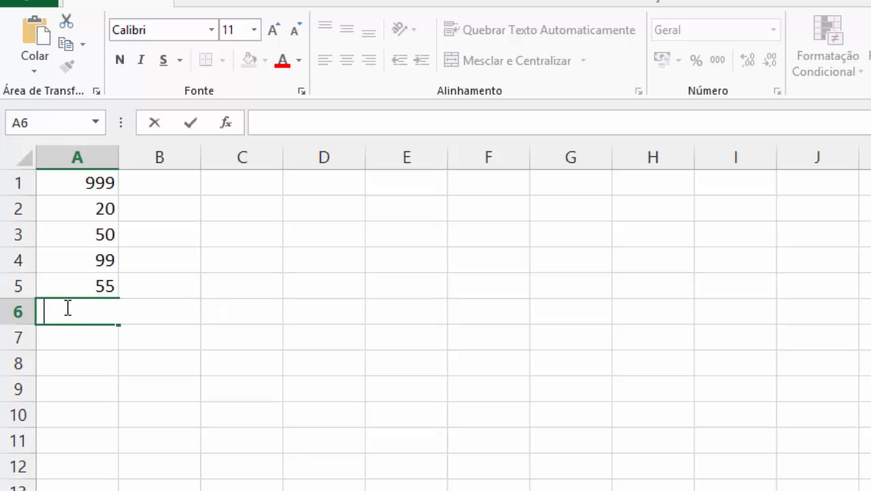
pyautogui.press('Escape')
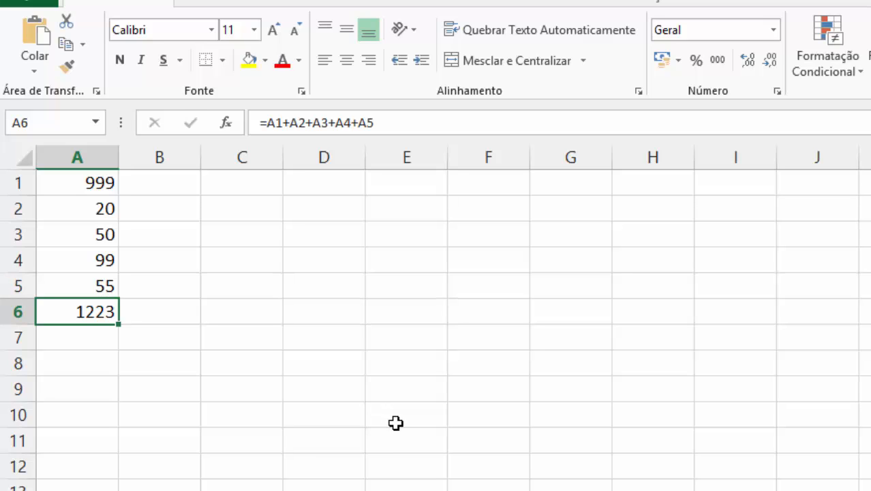
pyautogui.press('Delete')
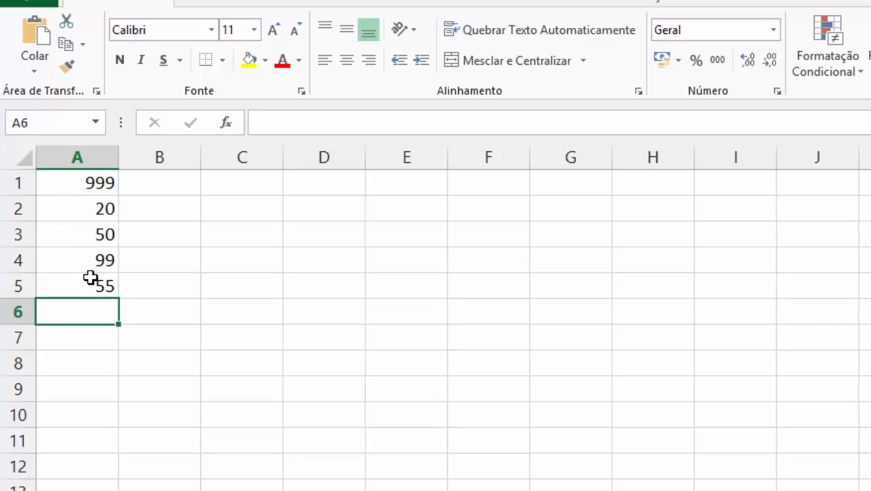
# Step: Enter the label "O resultado da somatória é:" in cell C1
pyautogui.click(225, 192)
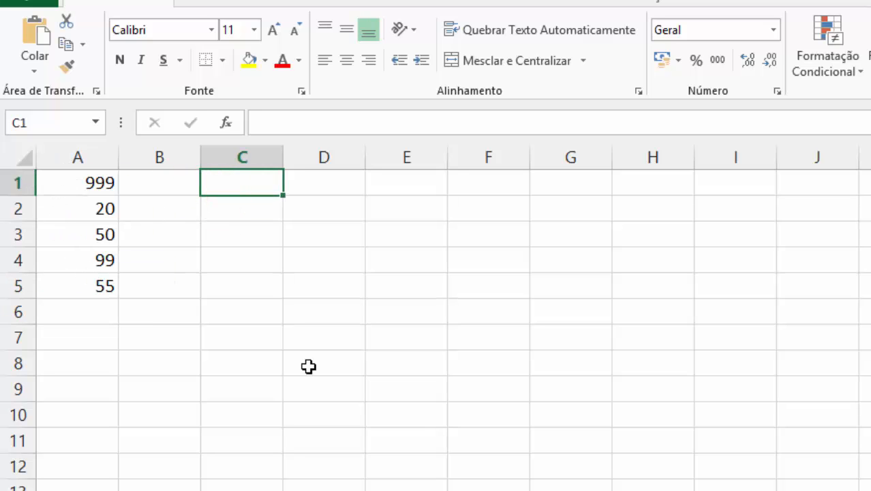
pyautogui.write('O resultad')
pyautogui.write('o da')
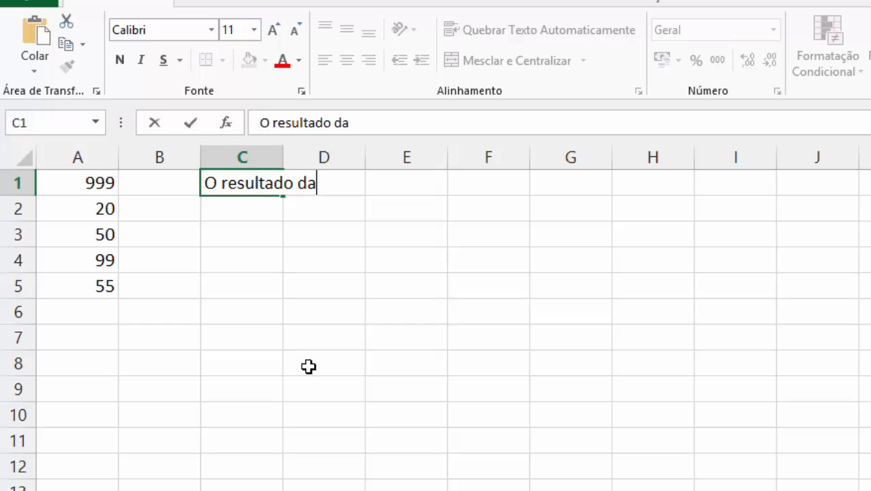
pyautogui.write(' somatória é:')
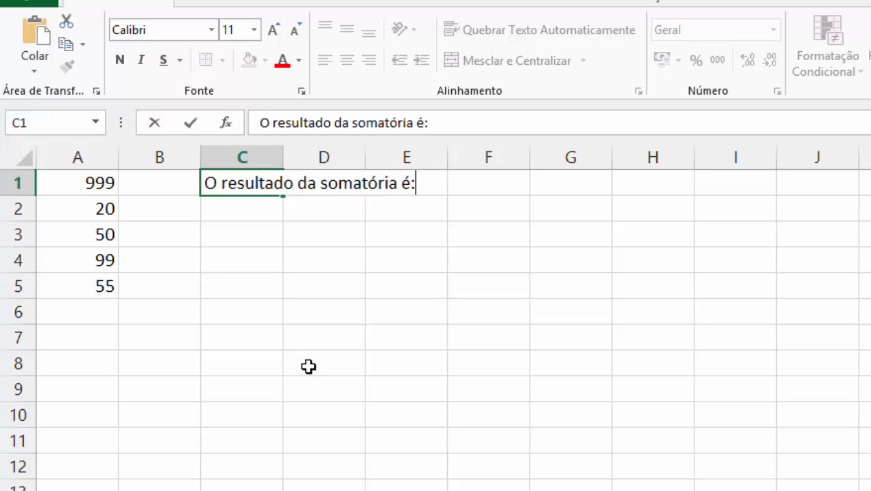
pyautogui.press('Return')
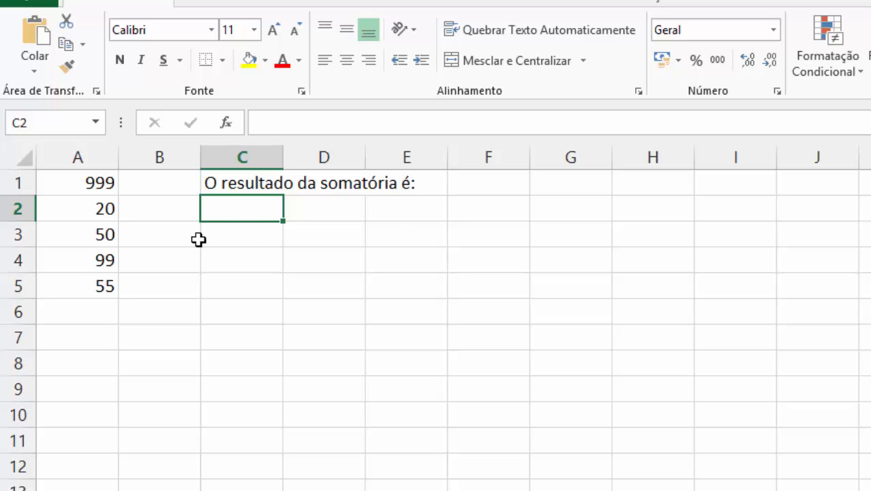
# Step: Enter the formula =A1+A2+A3+A4+A5 in cell C2, below the label
pyautogui.click(103, 302)
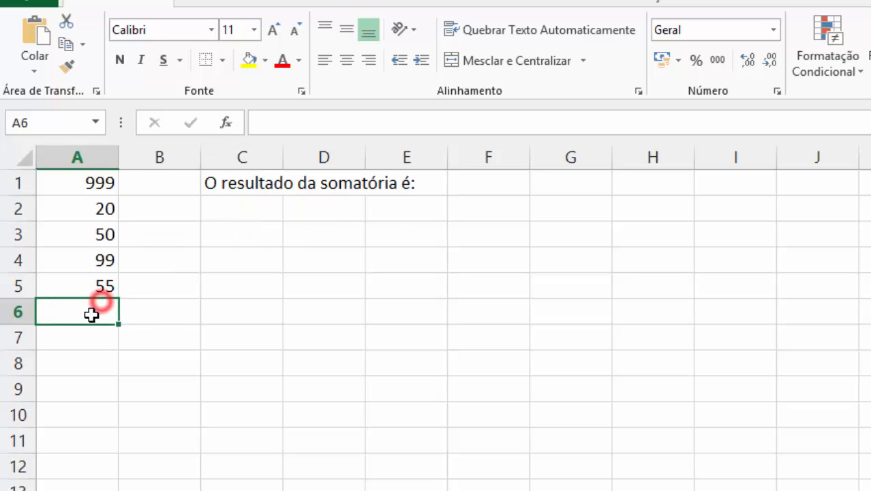
pyautogui.click(237, 210)
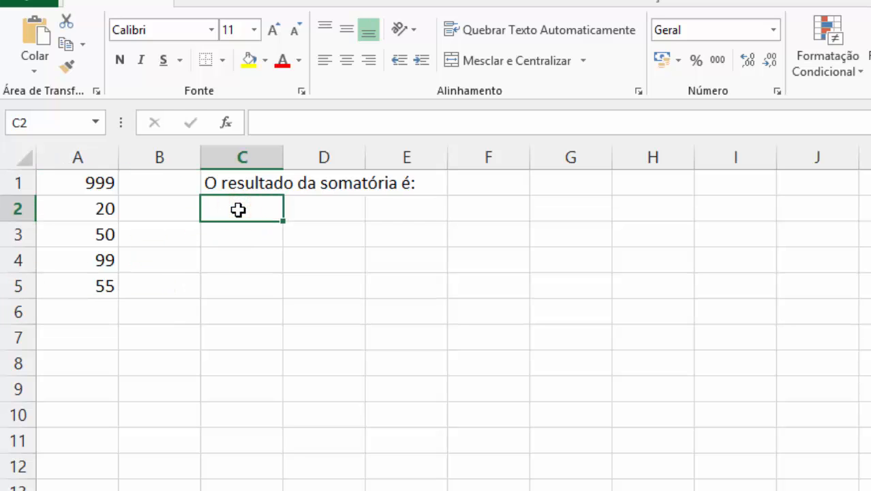
pyautogui.write('=')
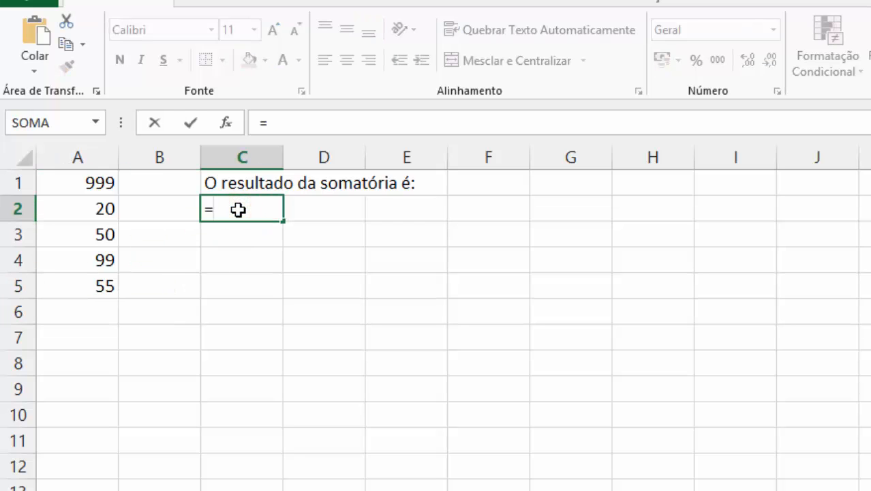
pyautogui.click(101, 183)
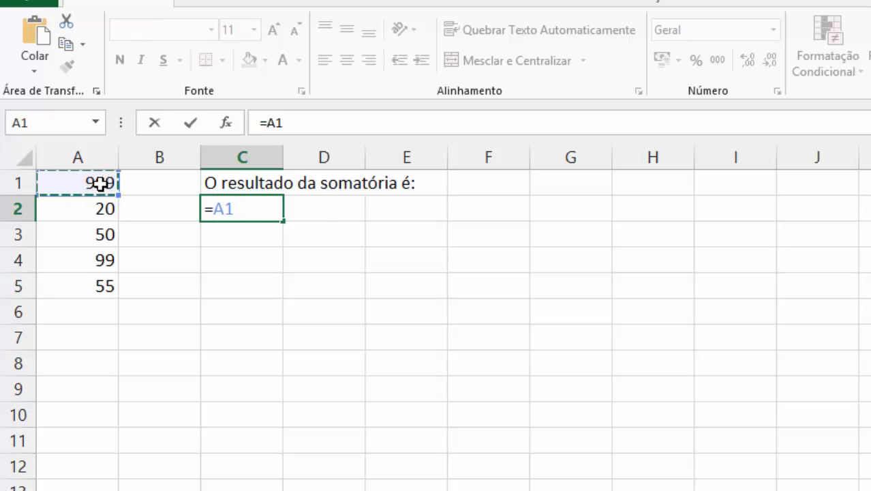
pyautogui.write('+')
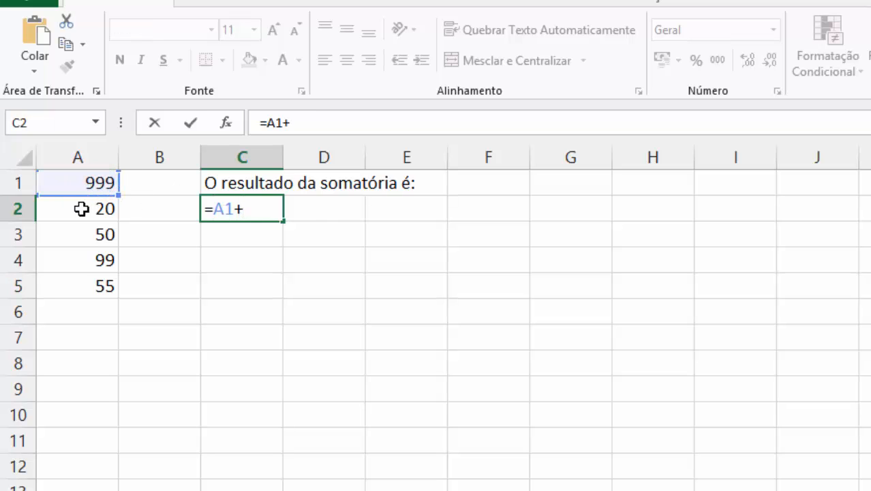
pyautogui.click(79, 208)
pyautogui.write('+')
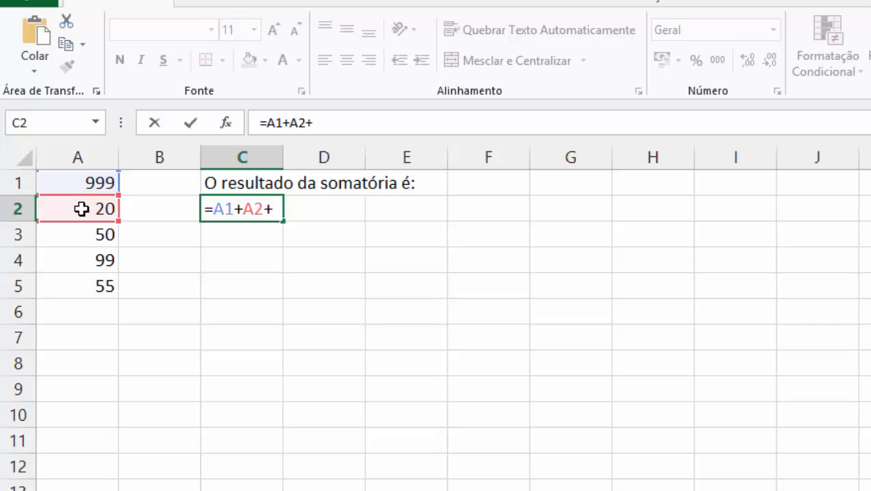
pyautogui.click(86, 234)
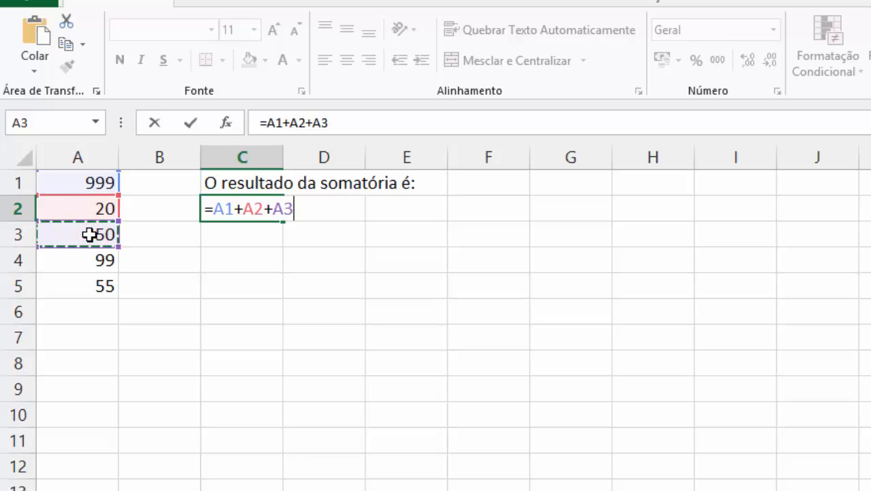
pyautogui.write('+')
pyautogui.click(99, 262)
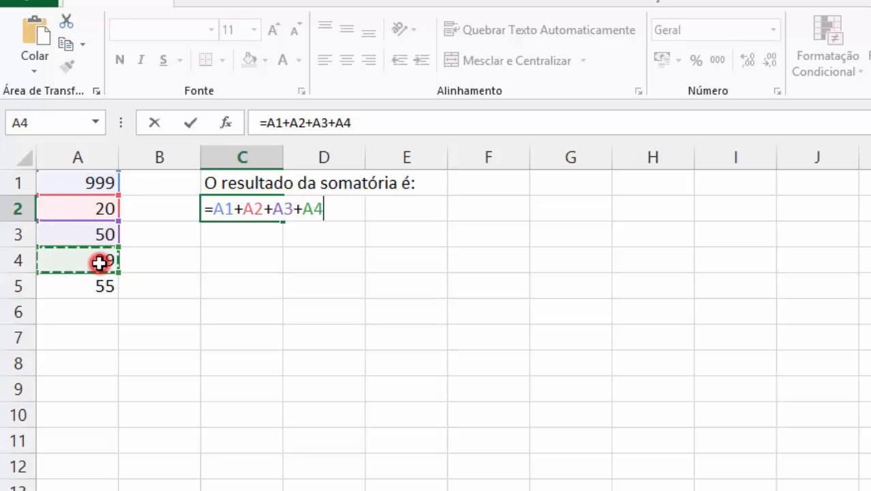
pyautogui.write('+')
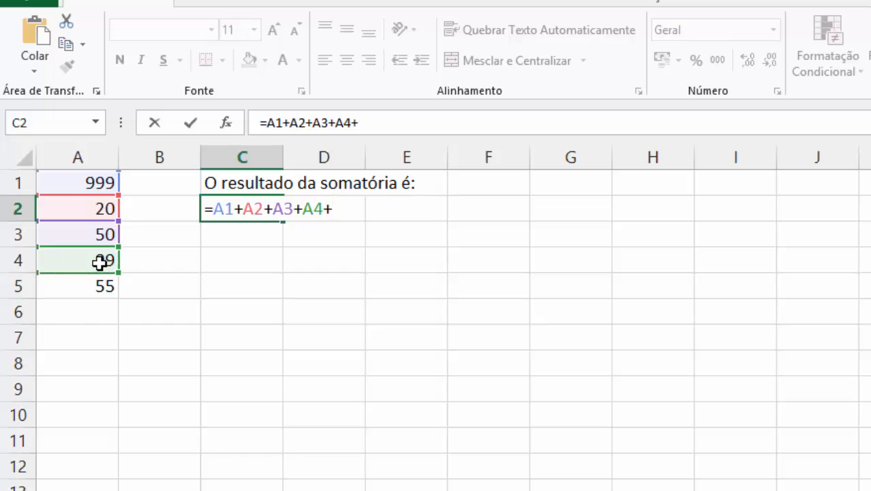
pyautogui.click(71, 280)
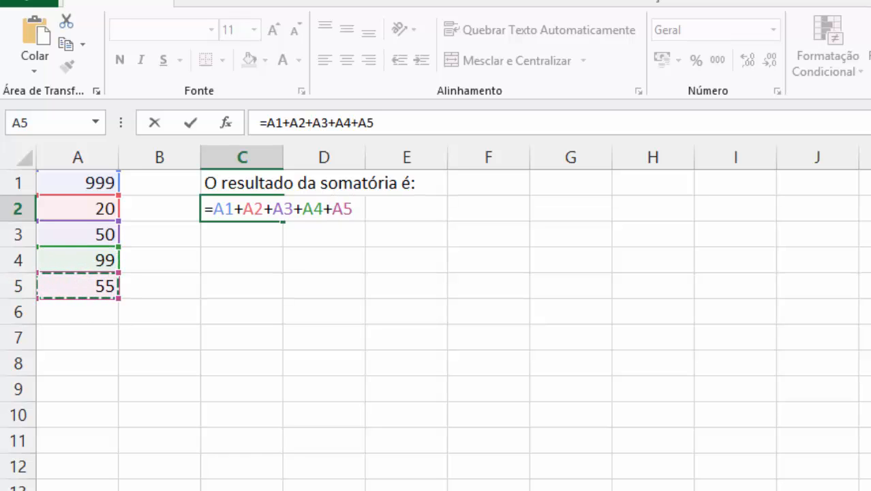
pyautogui.press('Return')
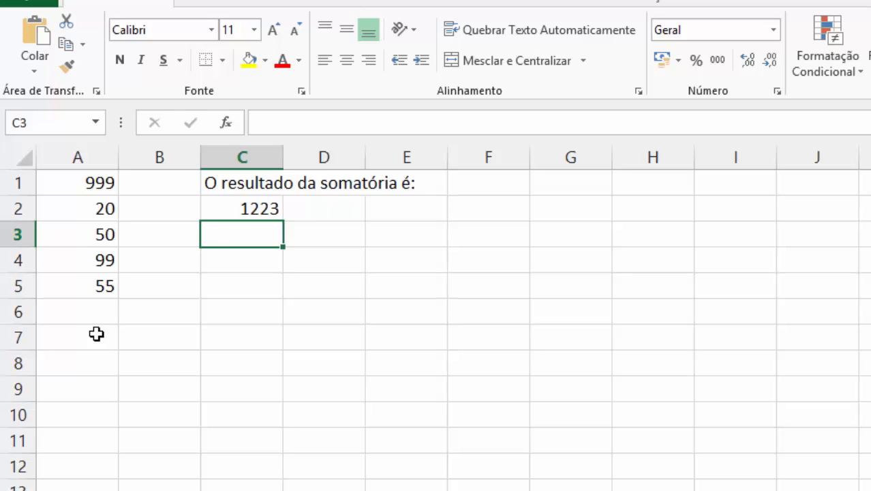
# Step: Clear the label in C1 and the sum formula in C2, and select an empty cell away from the data
pyautogui.click(91, 312)
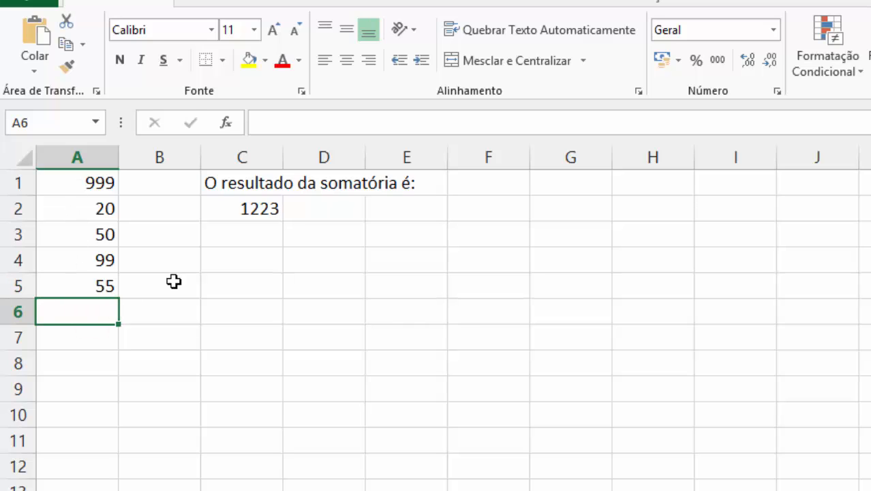
pyautogui.click(214, 207)
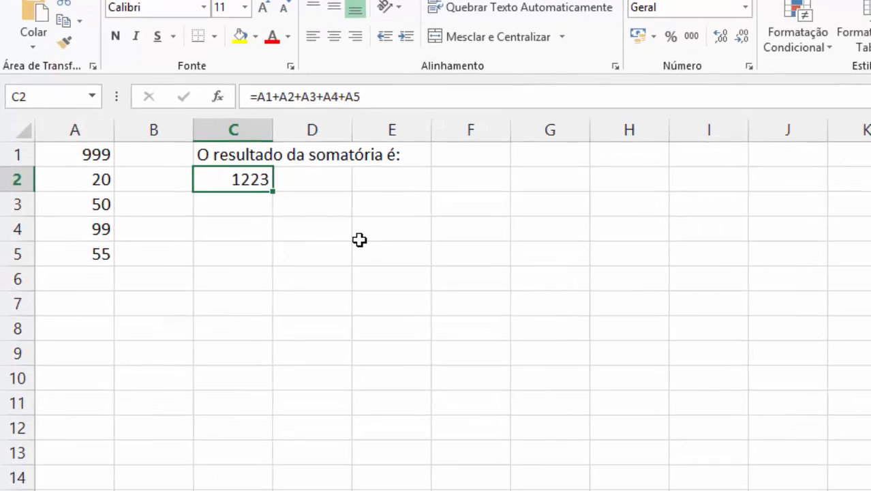
pyautogui.press('Up')
pyautogui.hotkey('shift', 'Down')
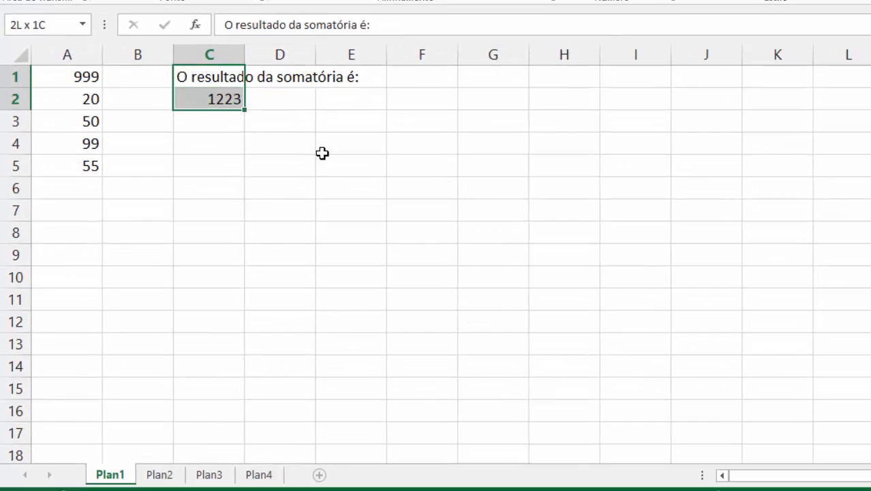
pyautogui.press('Delete')
pyautogui.click(387, 267)
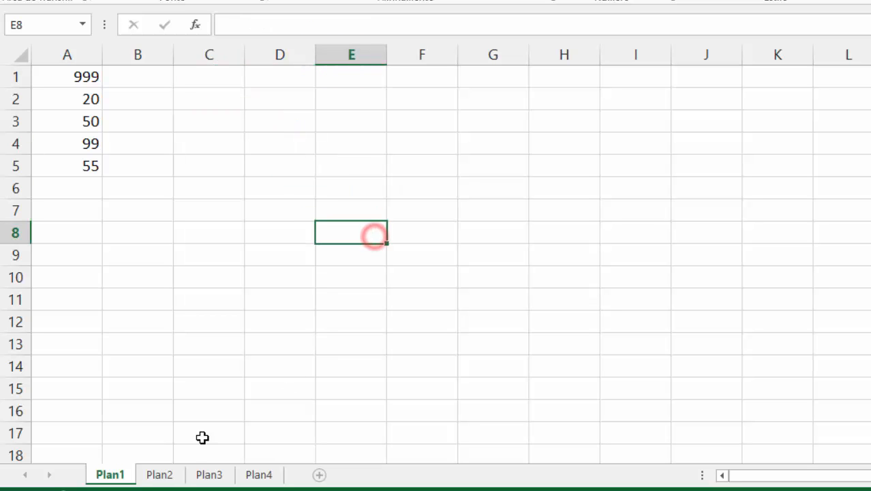
# Step: Enter the label "O resultado da soma é:" in cell A1 of sheet Plan2
pyautogui.click(160, 474)
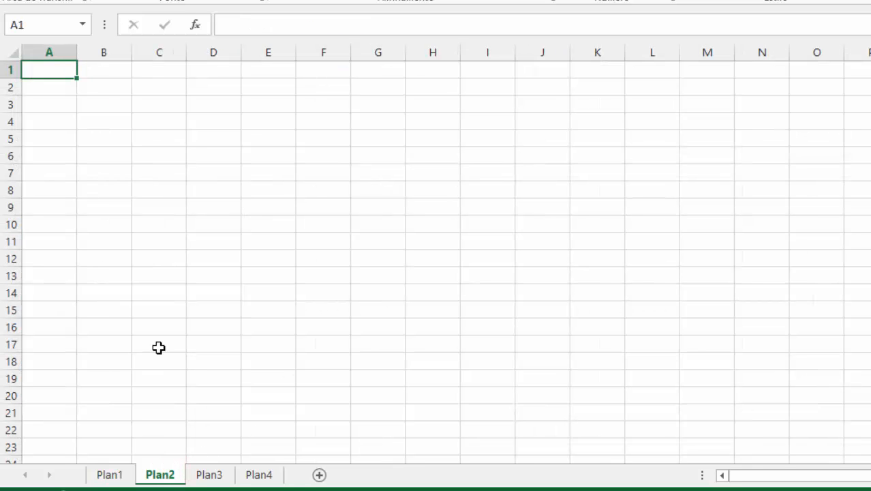
pyautogui.write('O resultado')
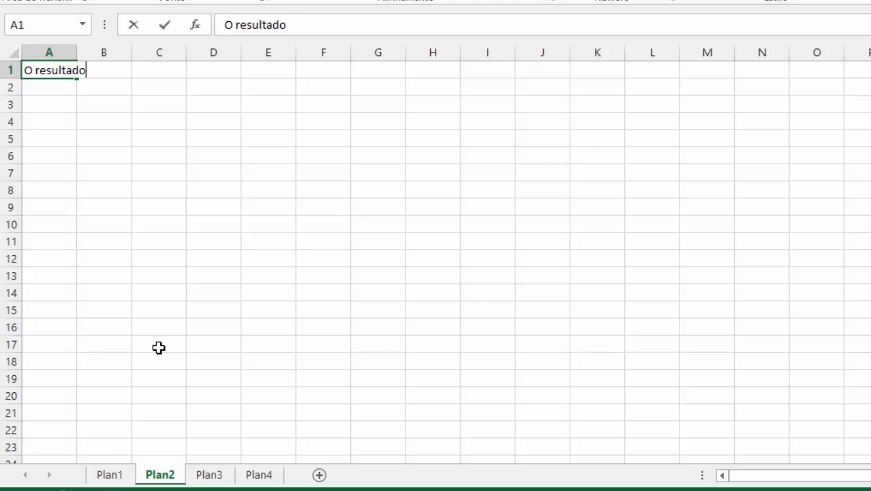
pyautogui.write(' da si')
pyautogui.press('BackSpace')
pyautogui.write('oma ')
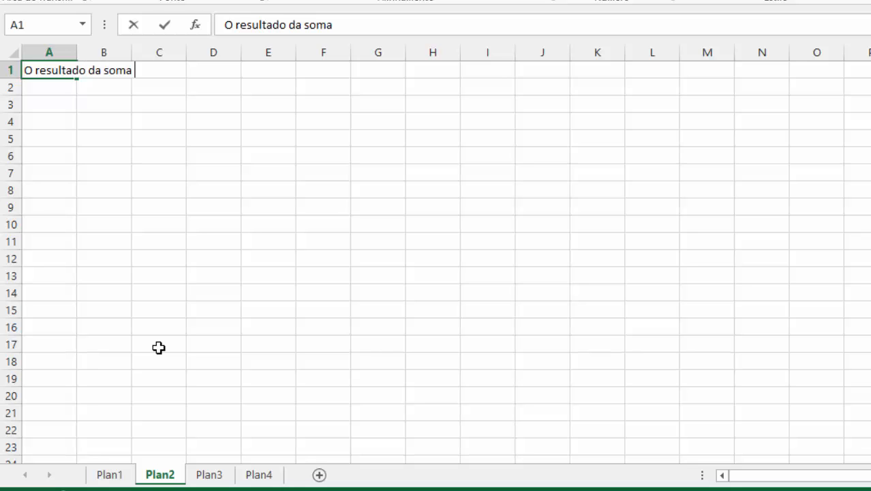
pyautogui.write('é:')
pyautogui.press('Return')
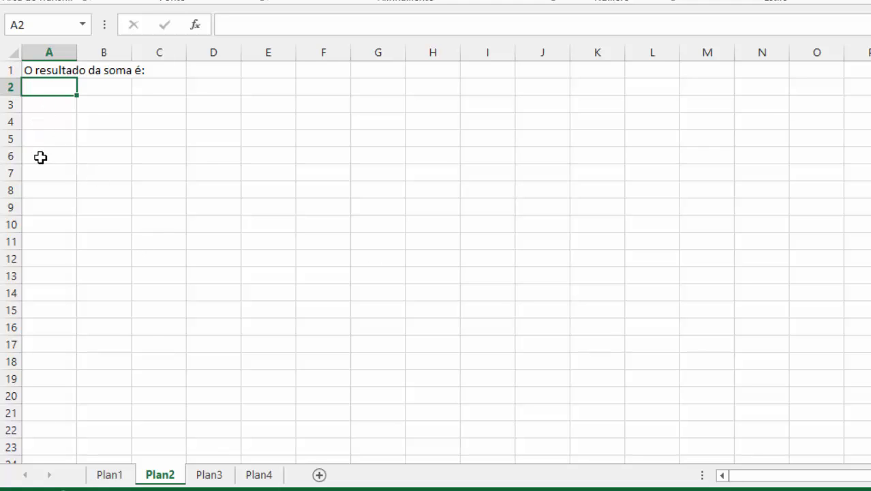
# Step: Start a formula in cell A2 of Plan2 with a reference to cell A1 on sheet Plan1
pyautogui.write('=')
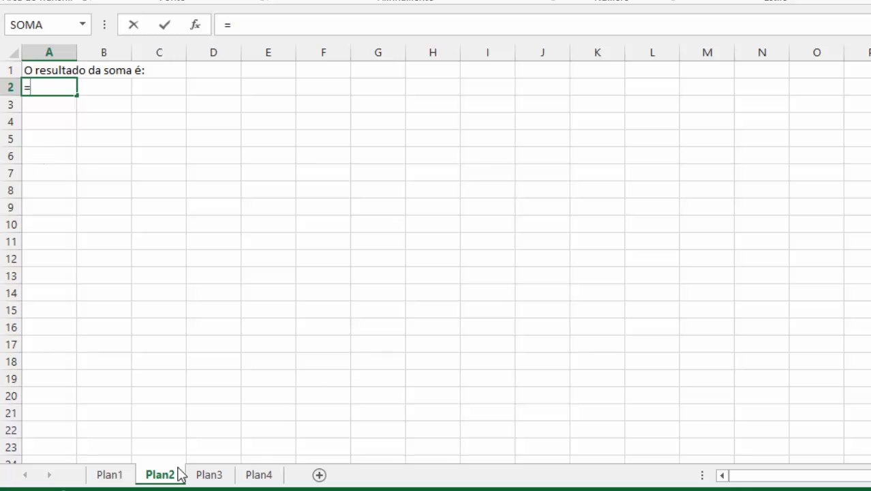
pyautogui.click(111, 475)
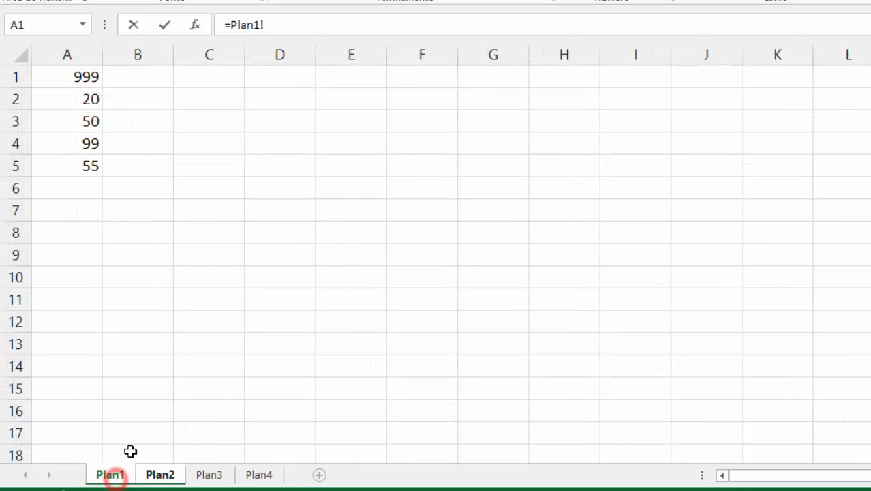
pyautogui.click(82, 76)
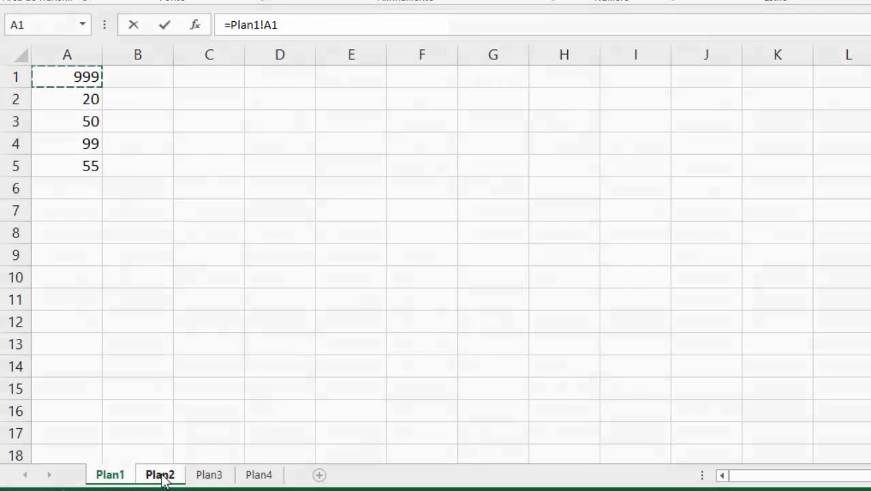
# Step: Examine the sheet-name part and the cell-address part of the reference Plan1!A1 in the open formula
pyautogui.click(280, 26)
pyautogui.doubleClick(280, 26)
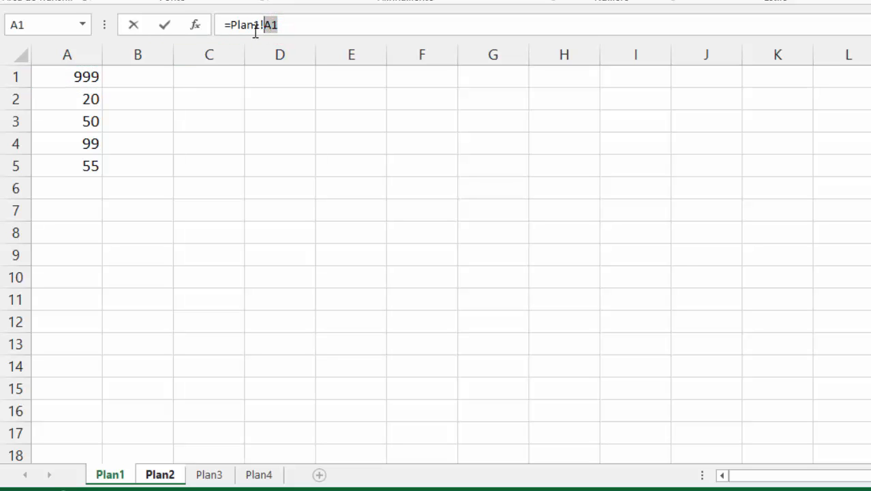
pyautogui.moveTo(230, 23); pyautogui.dragTo(246, 23)
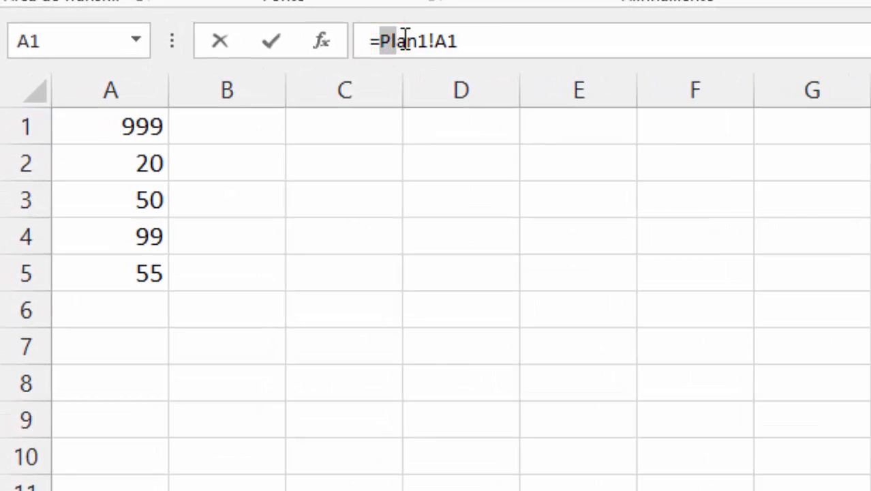
pyautogui.moveTo(405, 39); pyautogui.dragTo(436, 37)
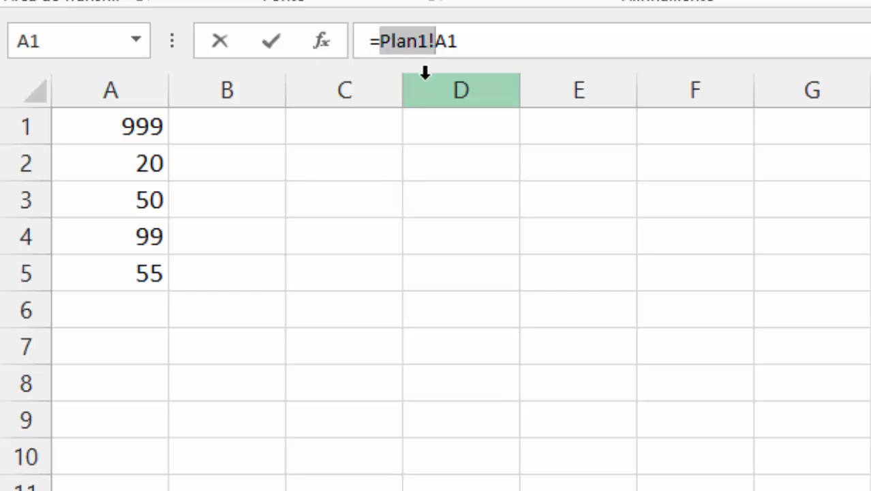
pyautogui.click(459, 39)
pyautogui.moveTo(449, 39); pyautogui.dragTo(441, 41)
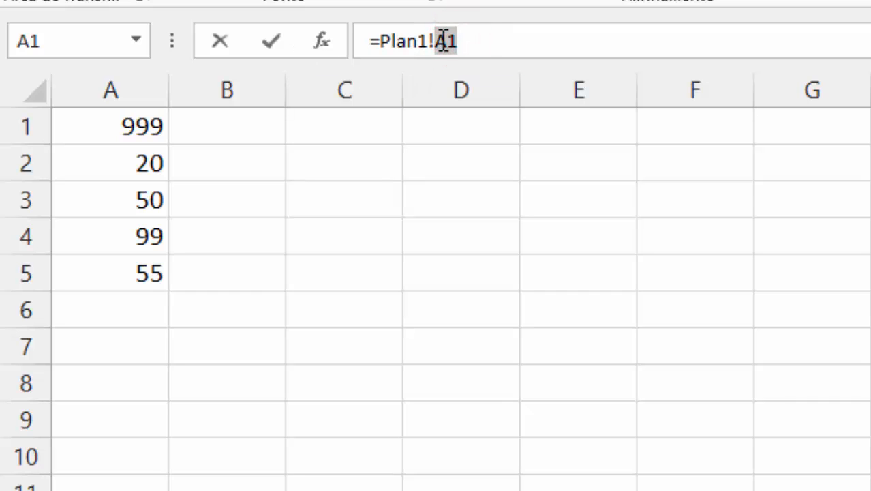
pyautogui.moveTo(382, 41); pyautogui.dragTo(437, 43)
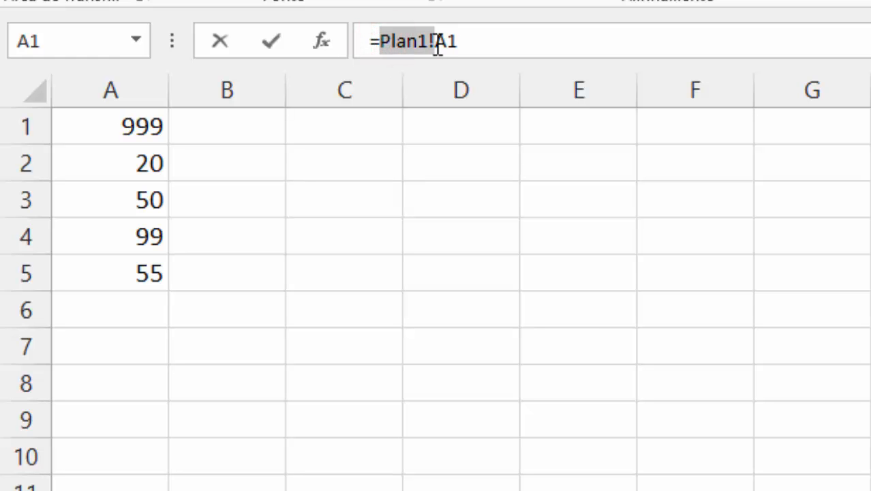
pyautogui.click(496, 51)
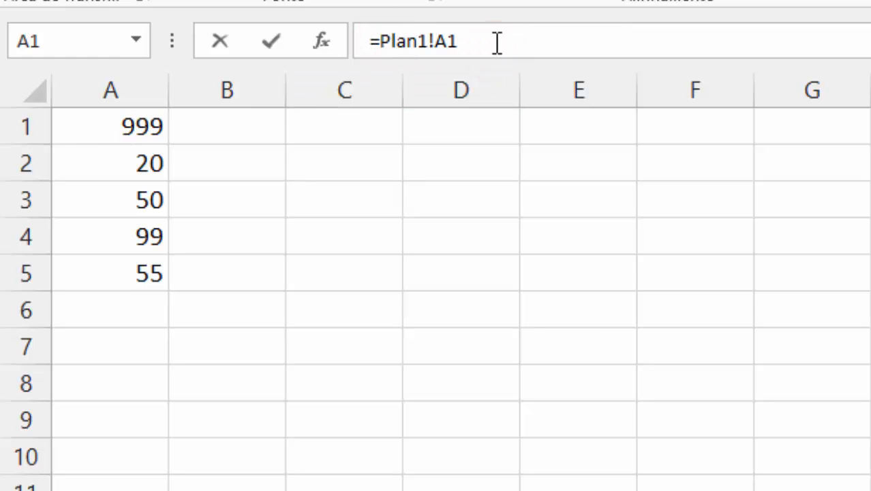
# Step: Complete the formula in Plan2's cell A2 by adding cells A2, A3, A4 and A5 from sheet Plan1 to the first reference
pyautogui.write('+')
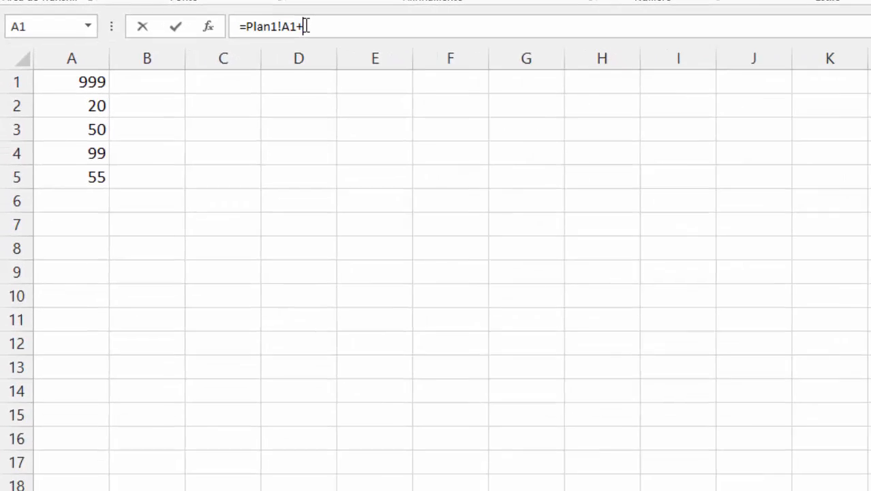
pyautogui.click(134, 134)
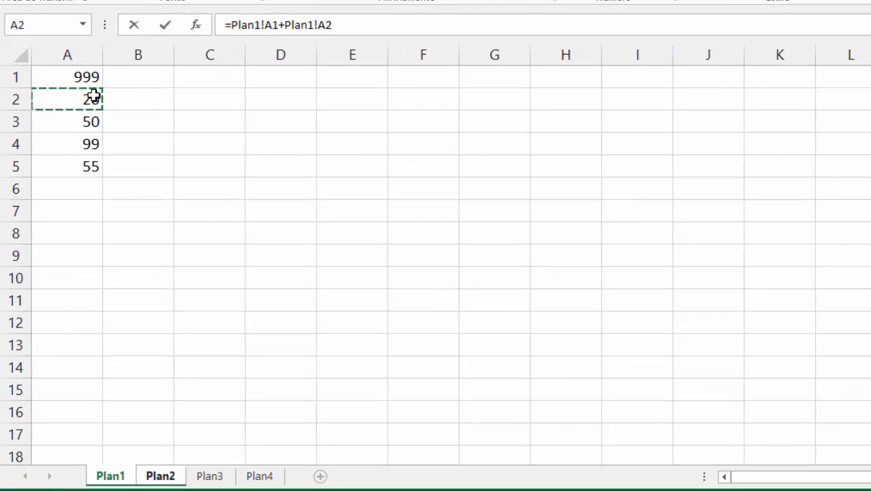
pyautogui.write('+')
pyautogui.click(72, 121)
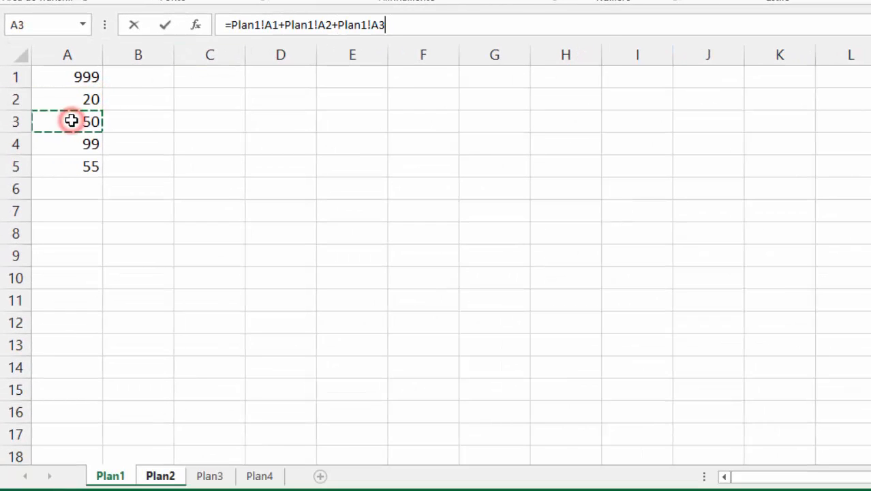
pyautogui.write('+')
pyautogui.click(68, 140)
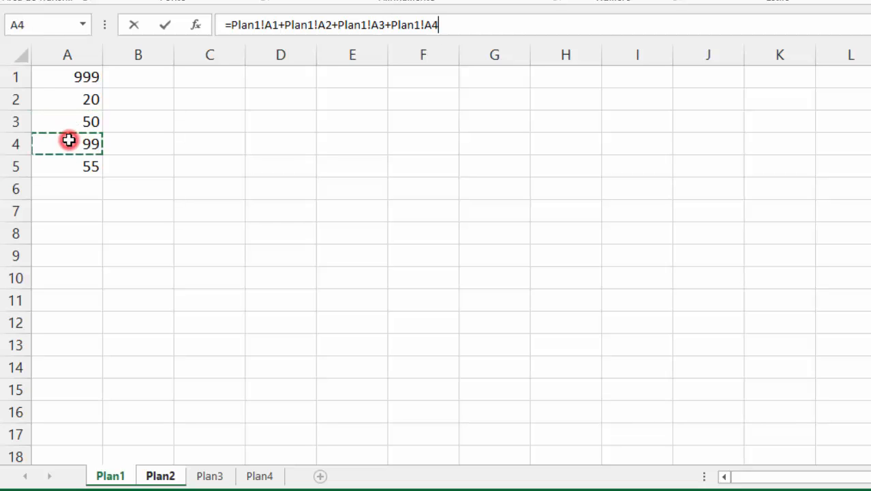
pyautogui.write('+')
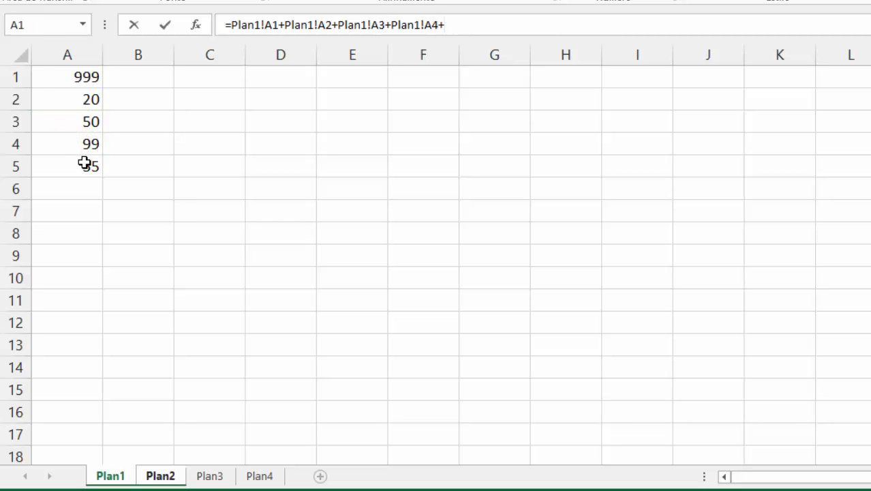
pyautogui.click(84, 164)
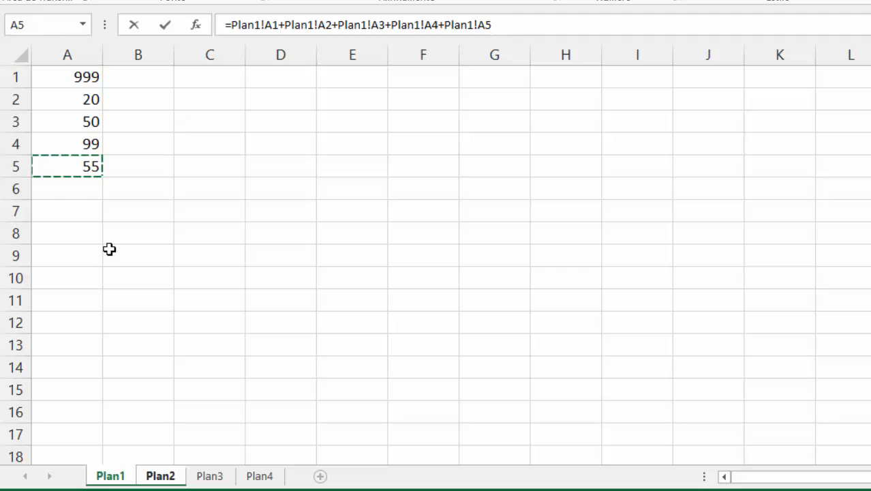
pyautogui.press('Return')
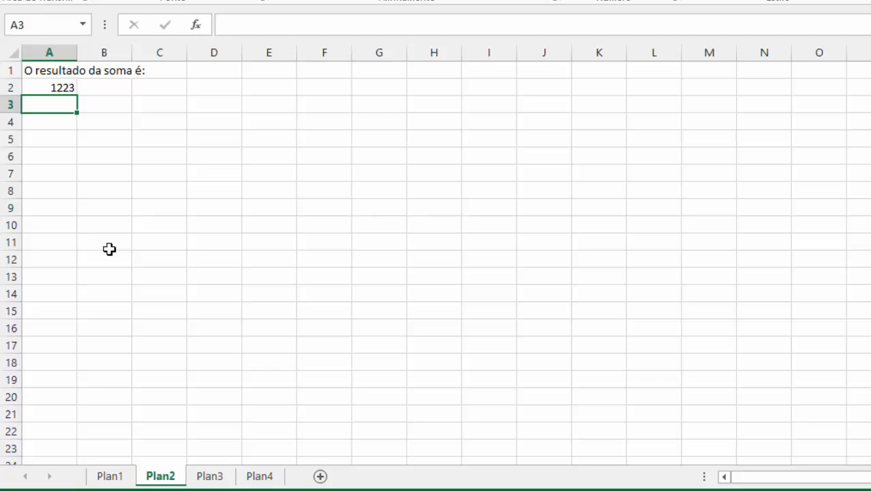
# Step: Set cell A2 on sheet Plan1 to 5000, check the sum on Plan2, and return to Plan1
pyautogui.click(110, 475)
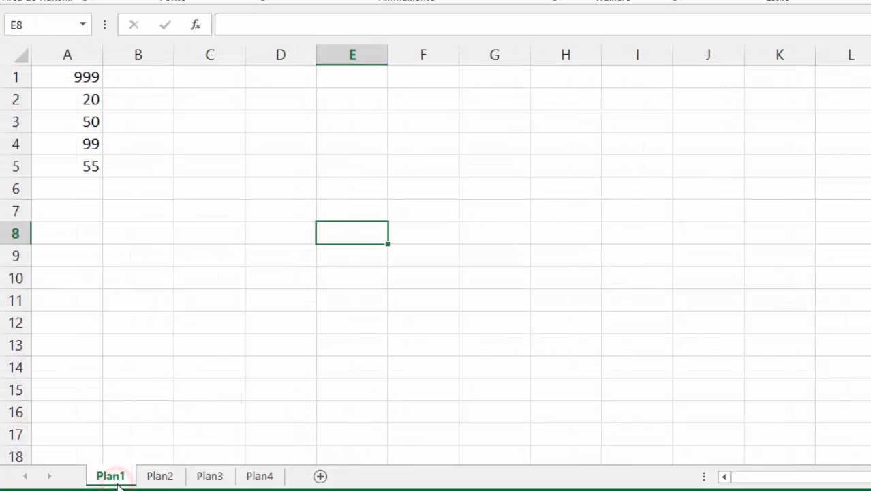
pyautogui.click(71, 95)
pyautogui.write('5000')
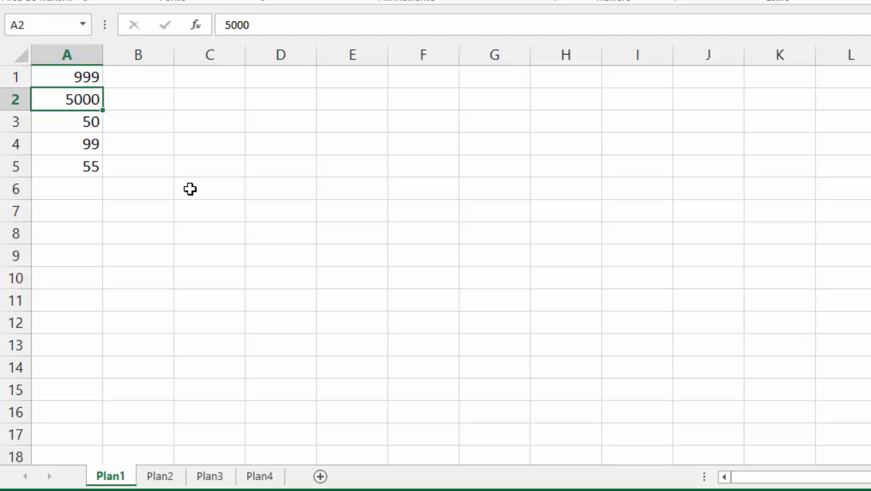
pyautogui.press('Return')
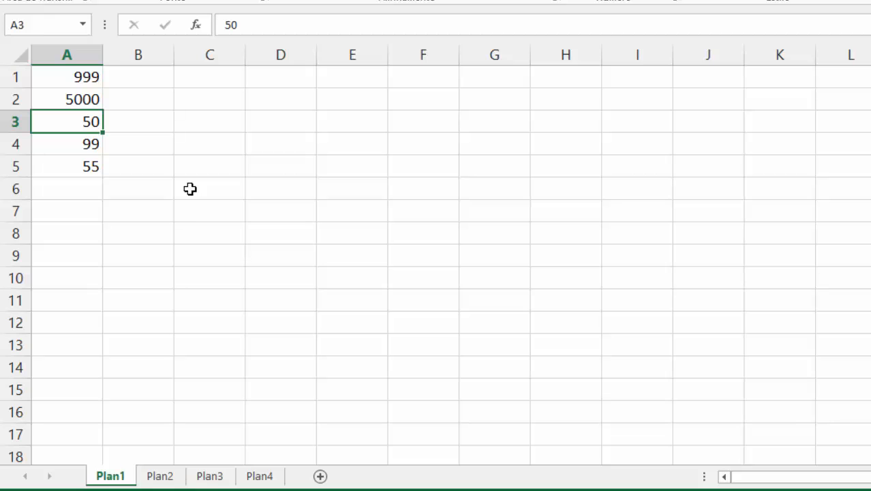
pyautogui.click(168, 470)
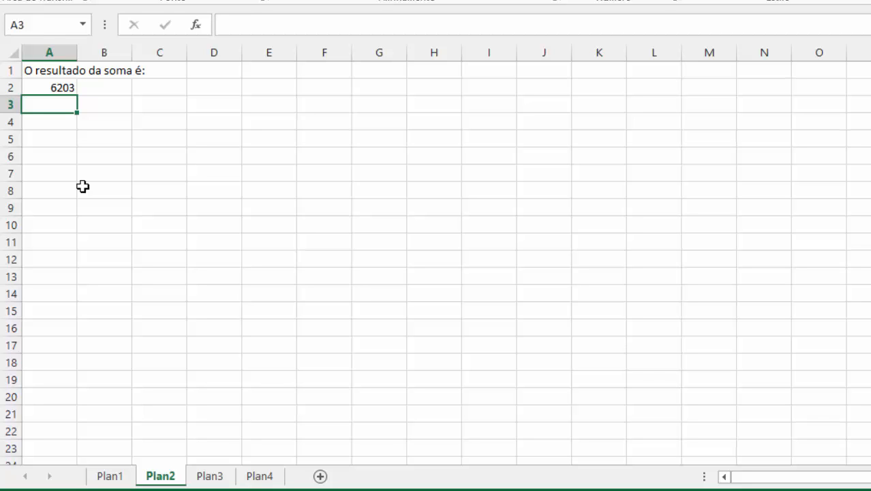
pyautogui.click(110, 475)
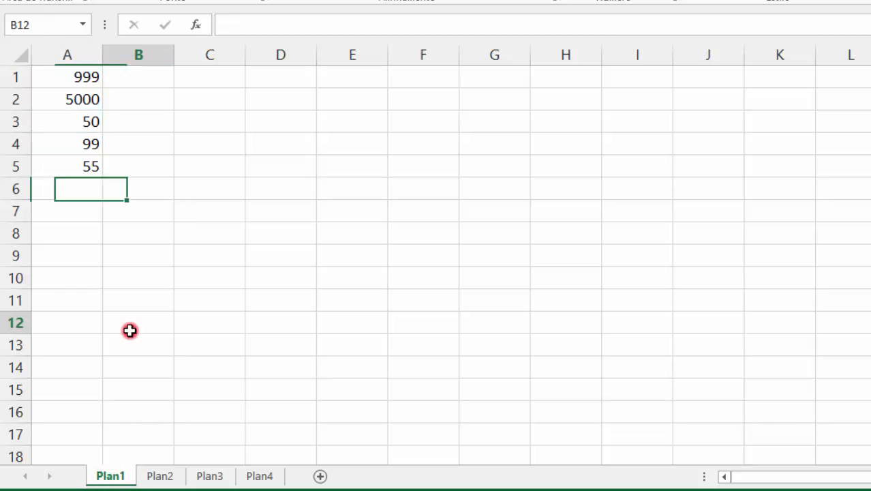
pyautogui.moveTo(73, 70); pyautogui.dragTo(83, 175)
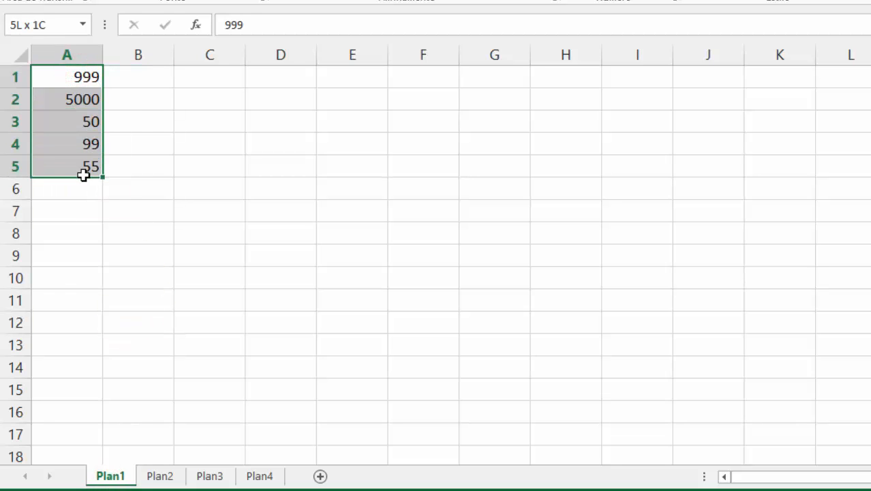
pyautogui.click(82, 182)
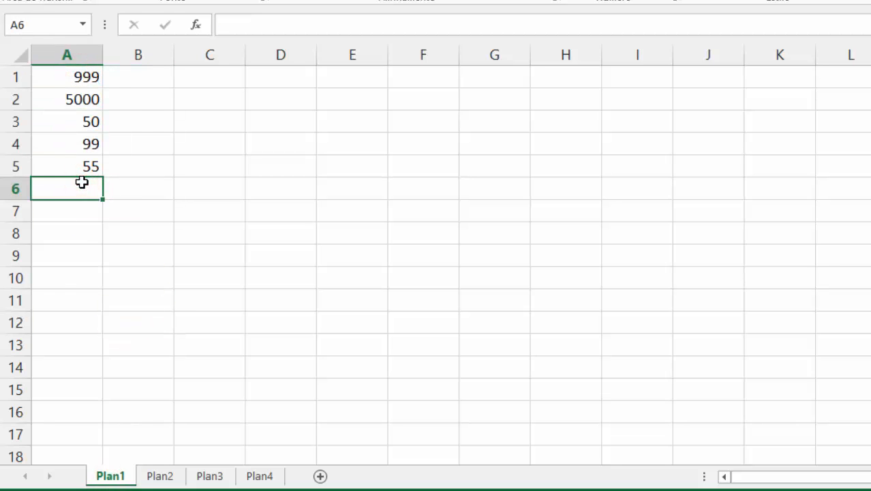
pyautogui.write('=')
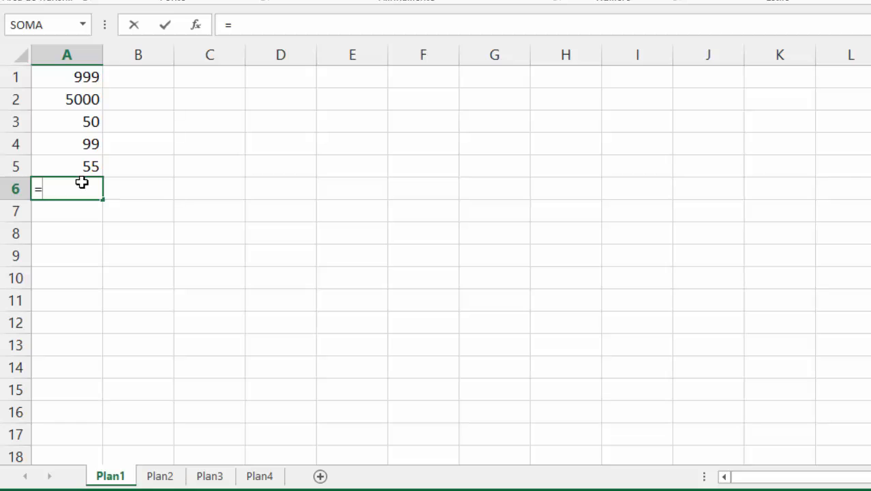
pyautogui.press('Escape')
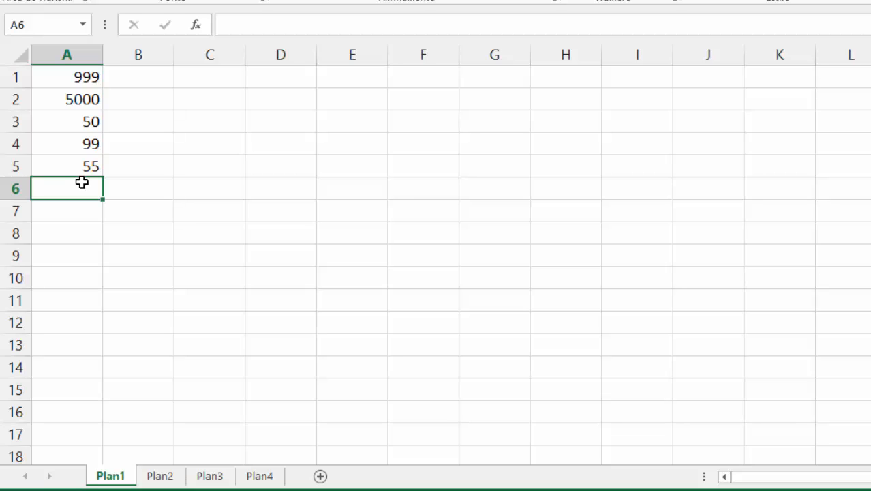
# Step: Enter a formula in cell A6 of Plan1 that adds cells A1, A2, A3, A4 and A5 by reference
pyautogui.write('=')
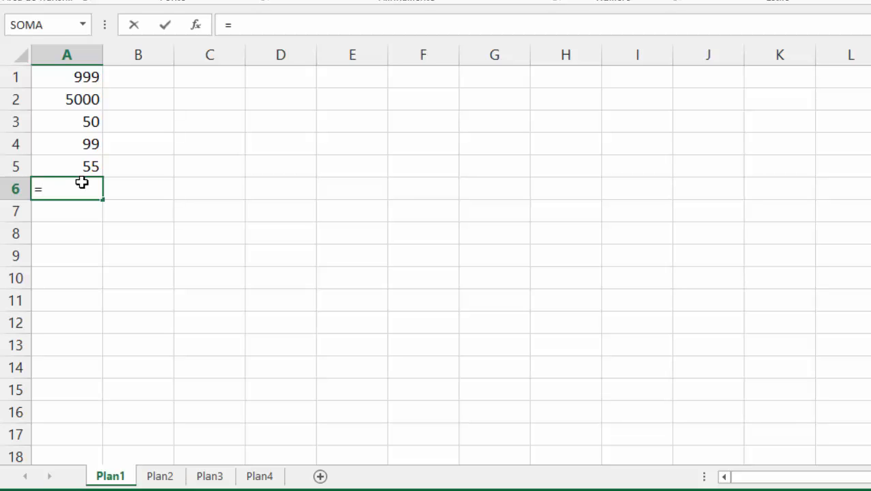
pyautogui.click(90, 82)
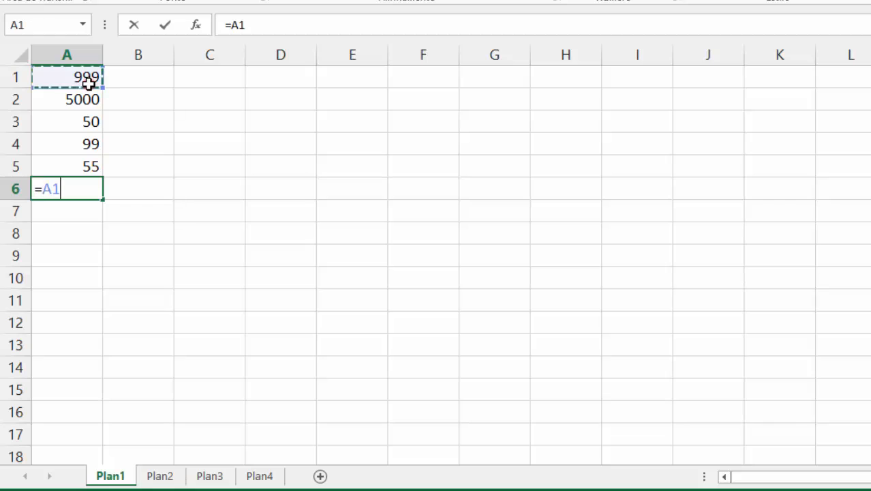
pyautogui.write('+')
pyautogui.click(94, 98)
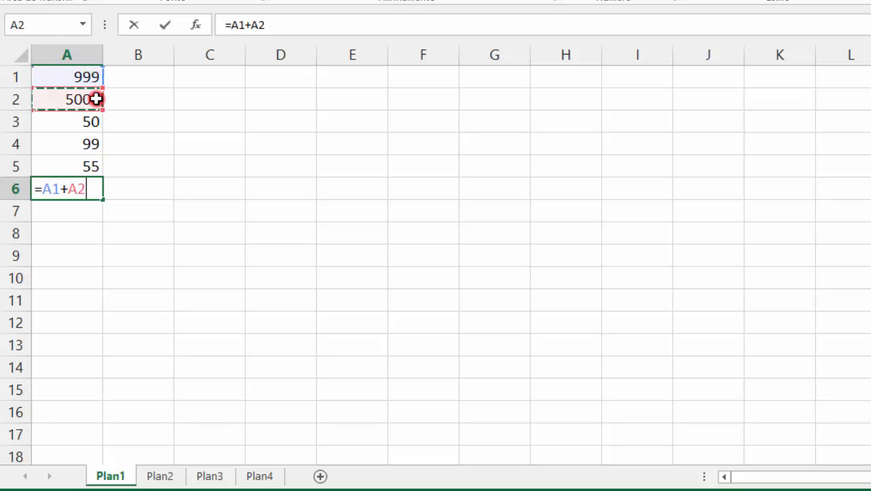
pyautogui.write('+')
pyautogui.click(76, 120)
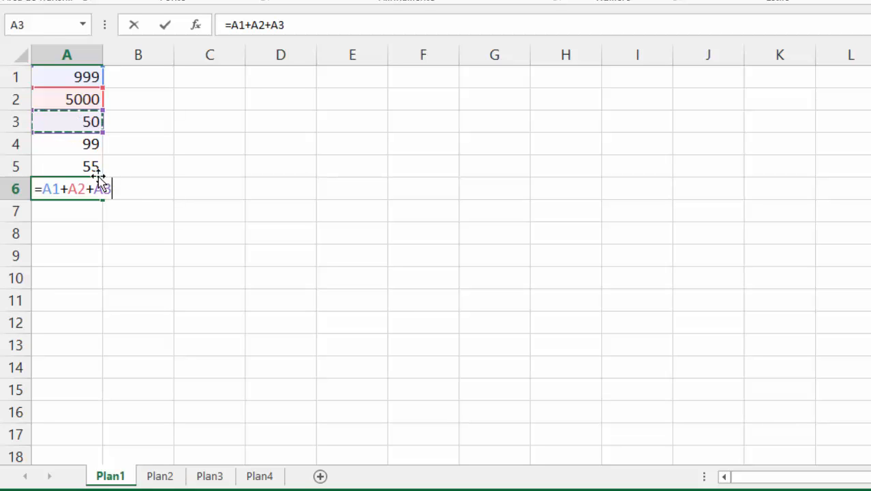
pyautogui.write('+')
pyautogui.click(94, 147)
pyautogui.write('+')
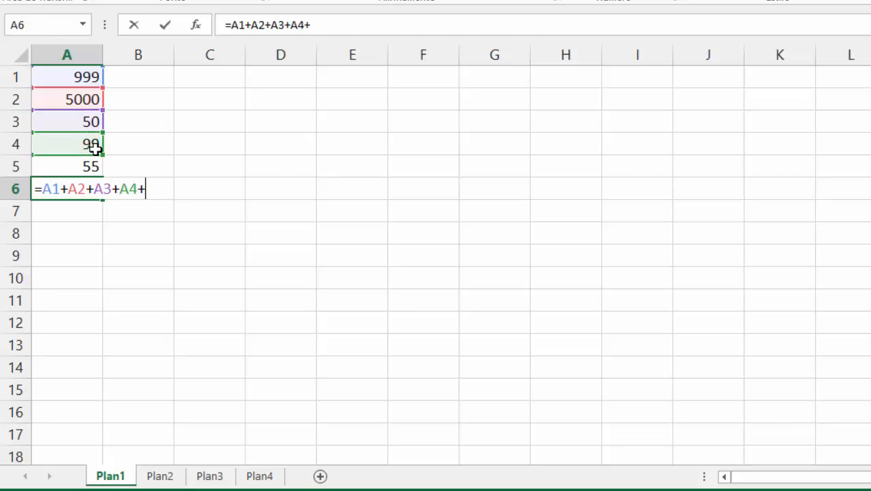
pyautogui.click(92, 164)
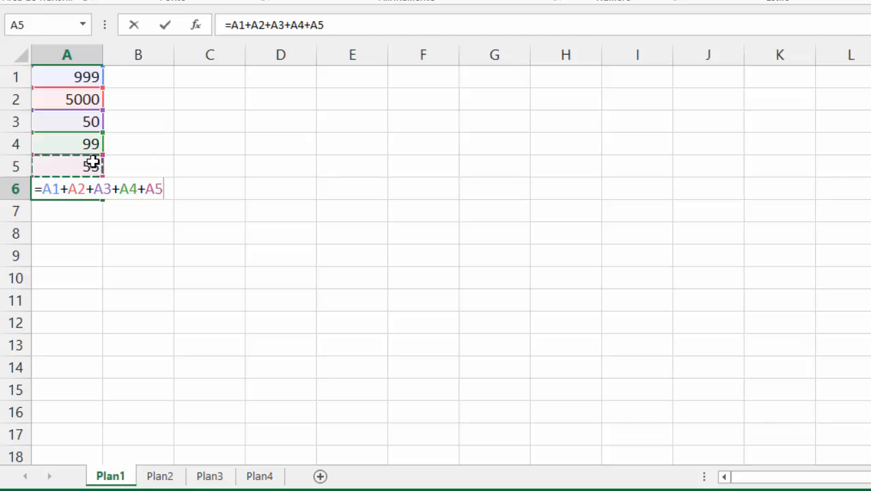
pyautogui.press('Return')
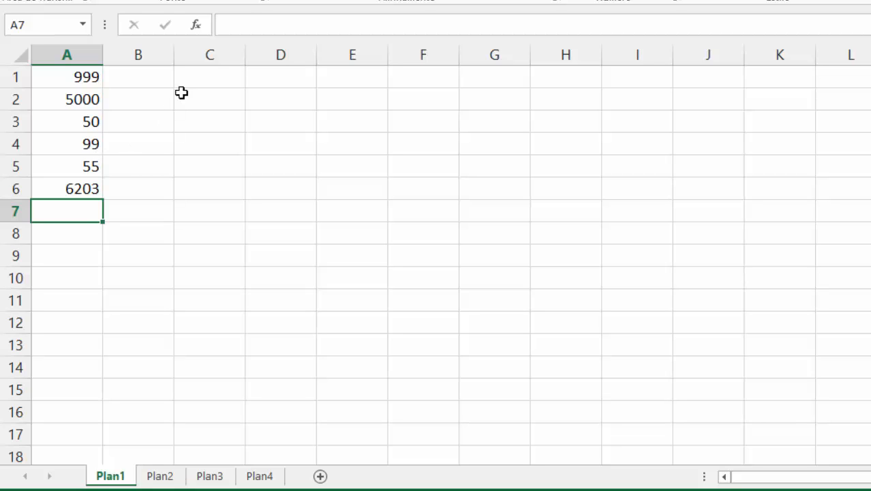
# Step: Enter the value 1500 in cell C1 of Plan1
pyautogui.click(214, 80)
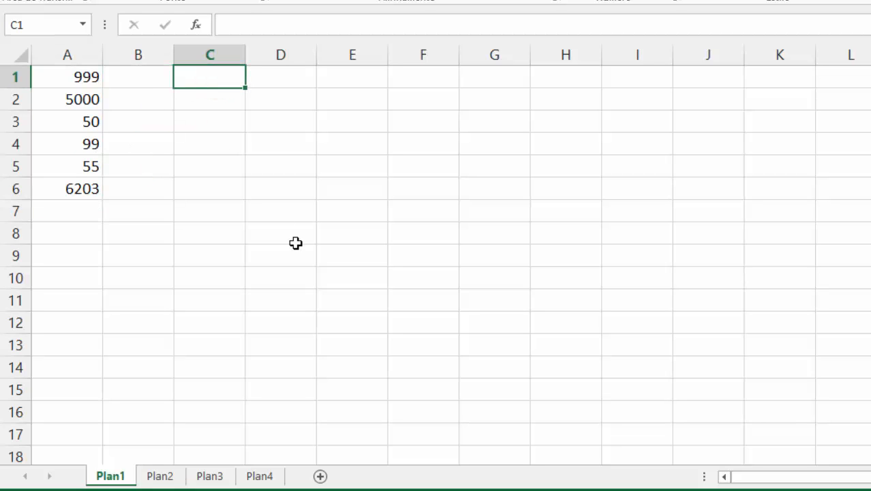
pyautogui.press('Down')
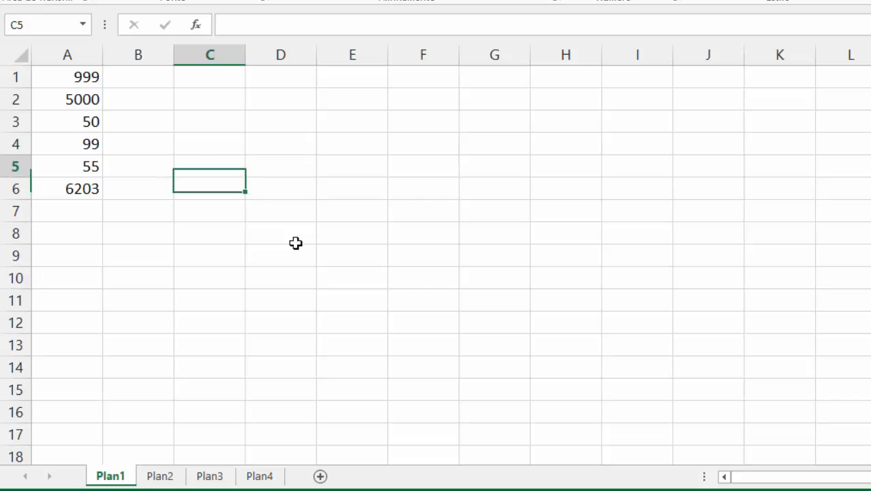
pyautogui.press('Up')
pyautogui.press('Up')
pyautogui.press('Up')
pyautogui.press('Up')
pyautogui.write('1500')
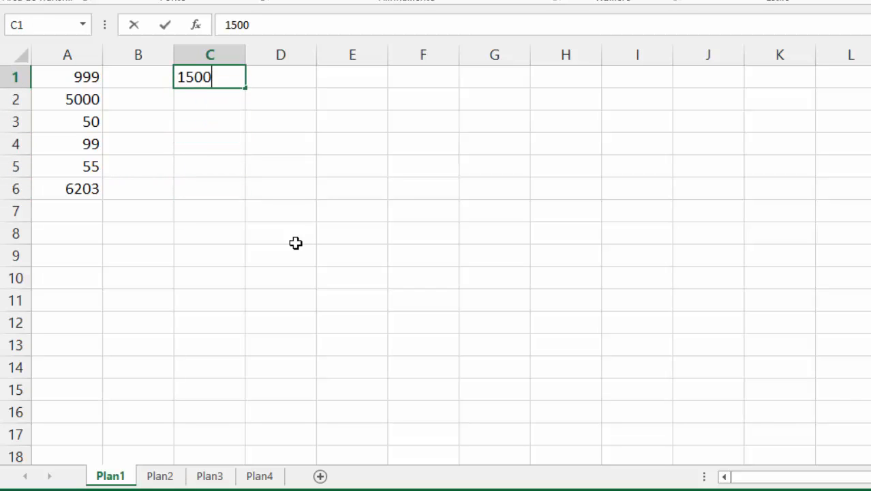
pyautogui.press('Return')
# Step: Extend the sum formula in cell A6 by adding a reference to cell C1
pyautogui.click(99, 189)
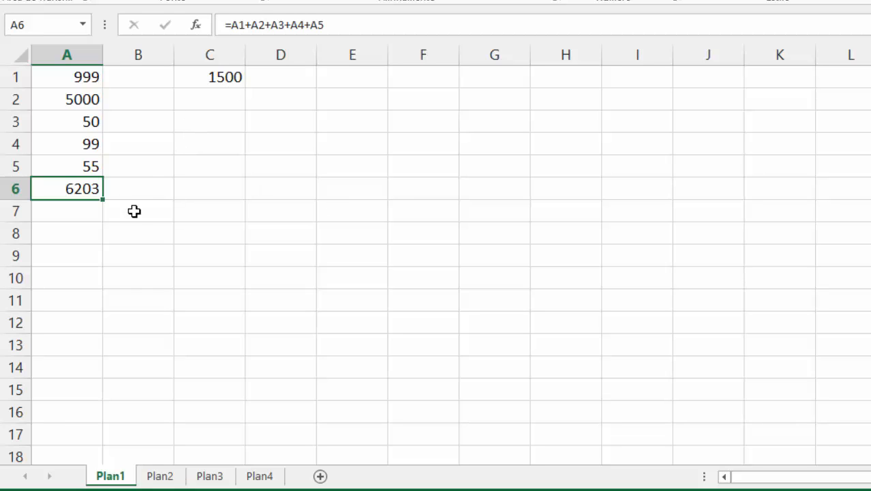
pyautogui.press('F2')
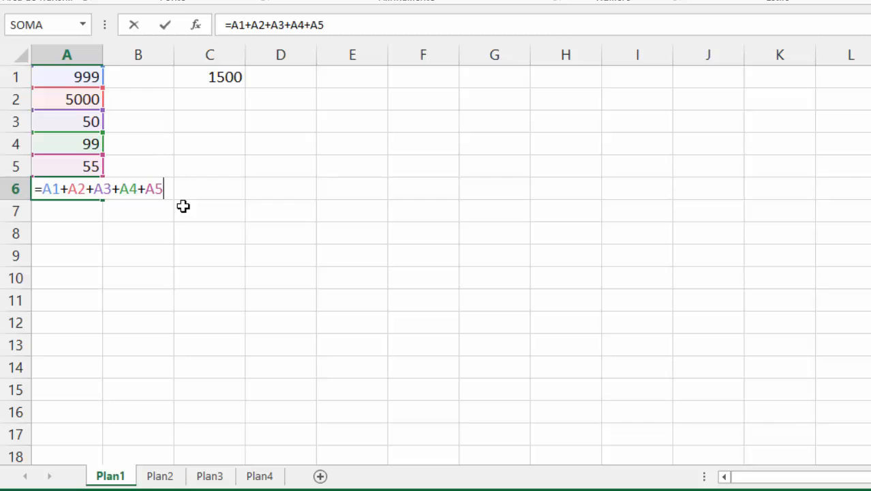
pyautogui.click(215, 83)
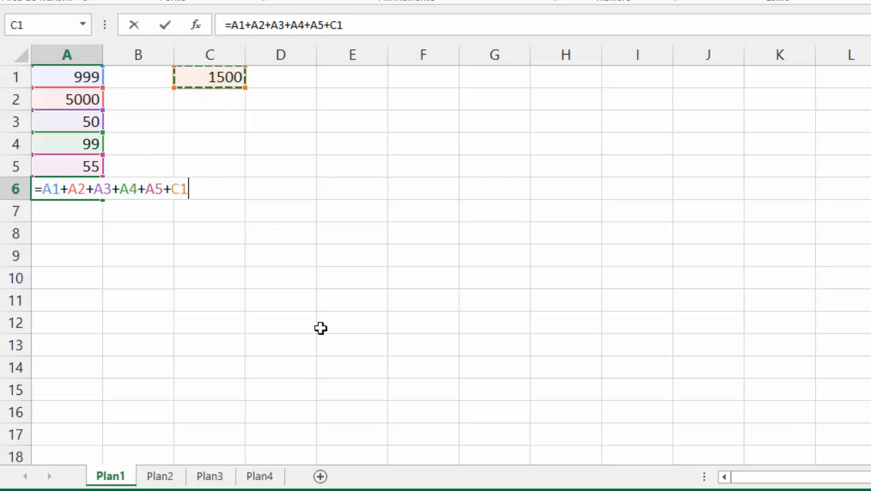
pyautogui.press('Return')
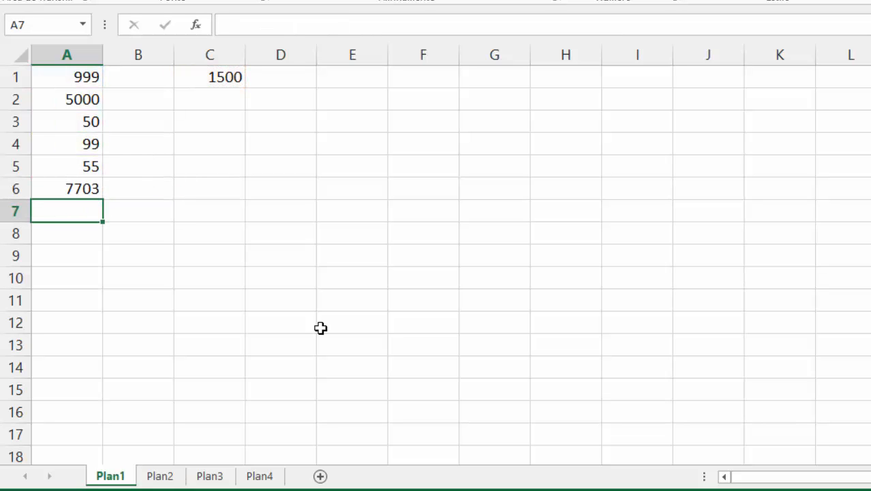
# Step: Enter 1500 in cell B1 and clear the value from cell C1
pyautogui.click(214, 78)
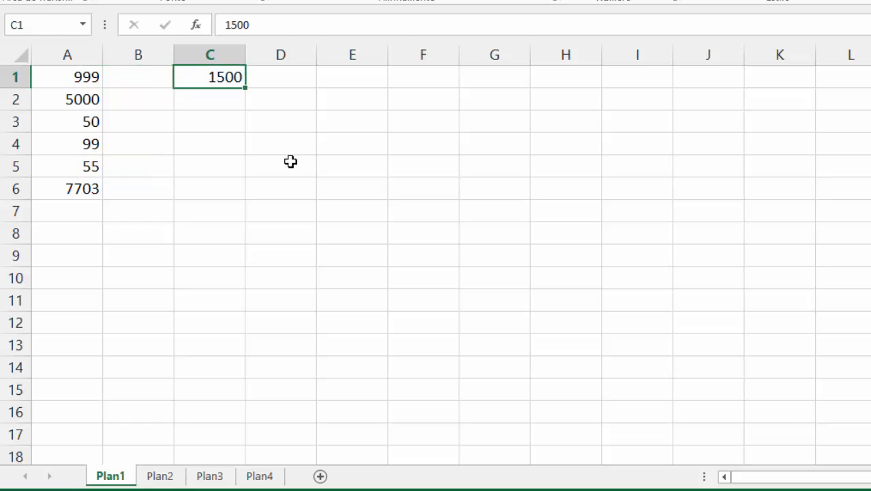
pyautogui.press('Left')
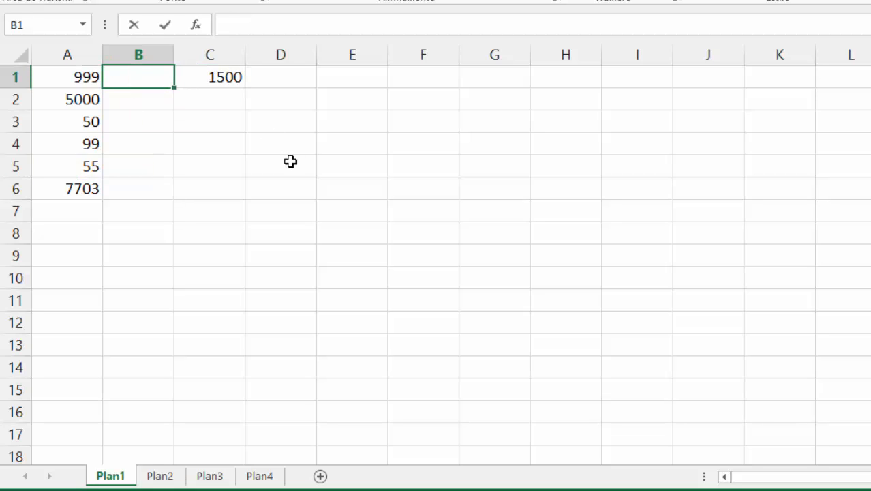
pyautogui.write('1500')
pyautogui.press('Return')
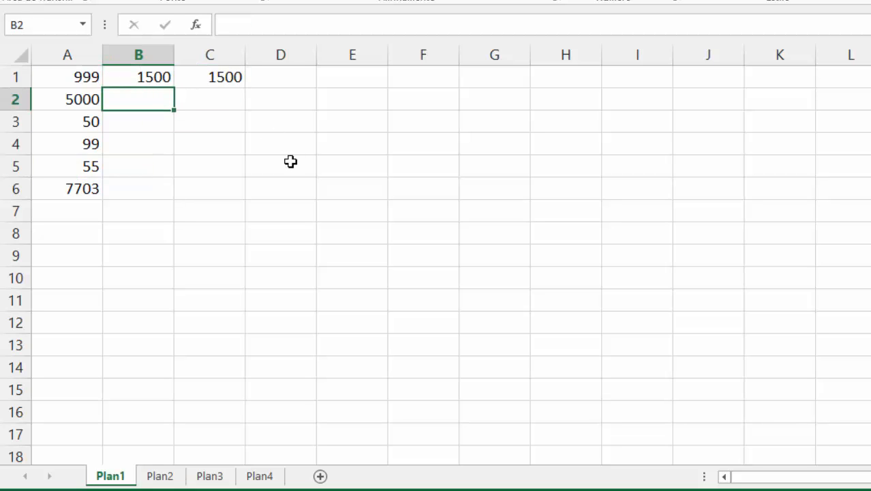
pyautogui.press('Up')
pyautogui.press('Right')
pyautogui.press('Delete')
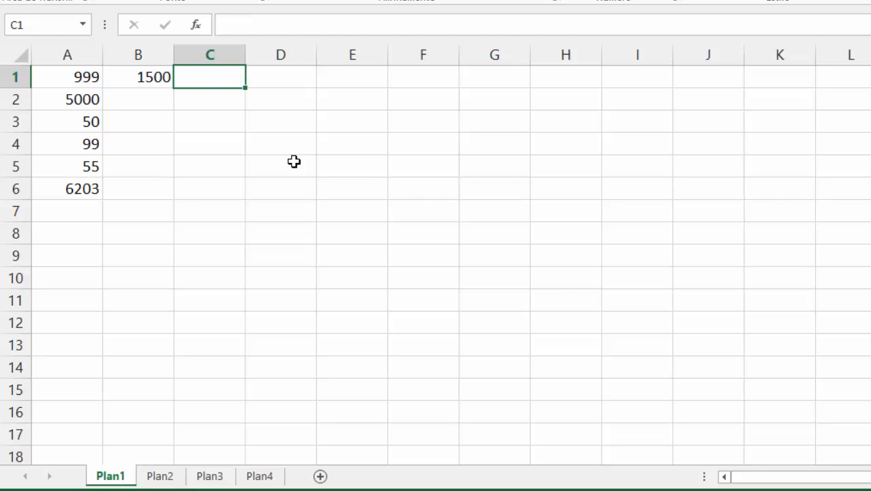
# Step: Change the last reference in cell A6's sum formula from C1 to B1
pyautogui.click(66, 194)
pyautogui.doubleClick(67, 192)
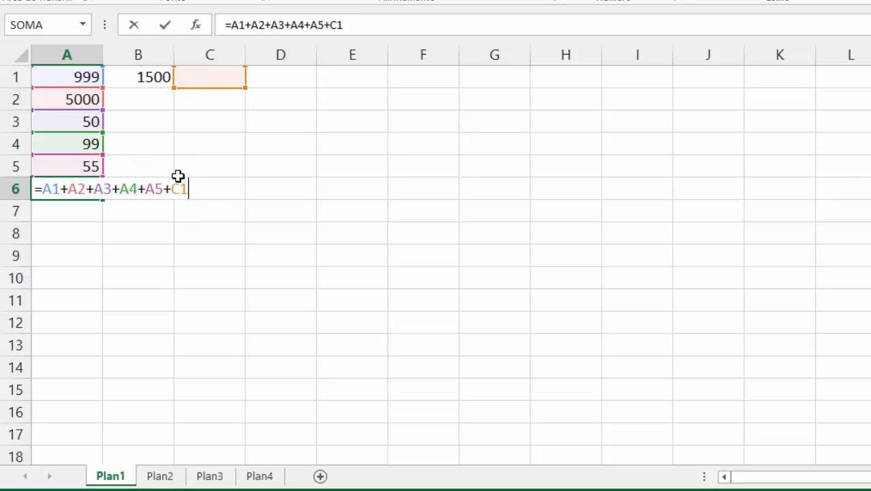
pyautogui.moveTo(190, 189); pyautogui.dragTo(178, 193)
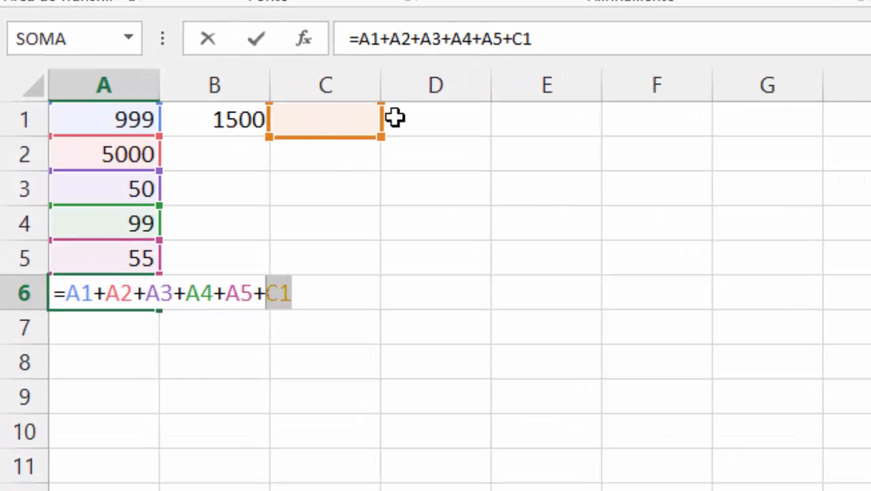
pyautogui.click(351, 136)
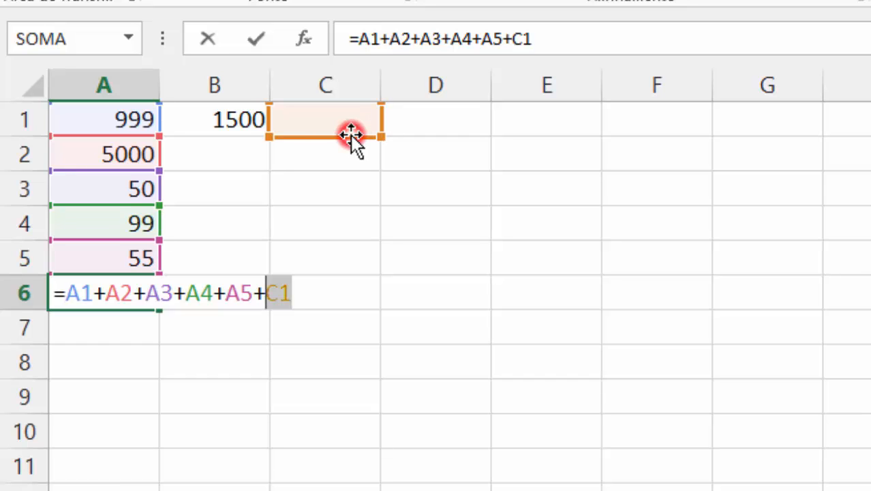
pyautogui.moveTo(307, 136); pyautogui.dragTo(232, 136)
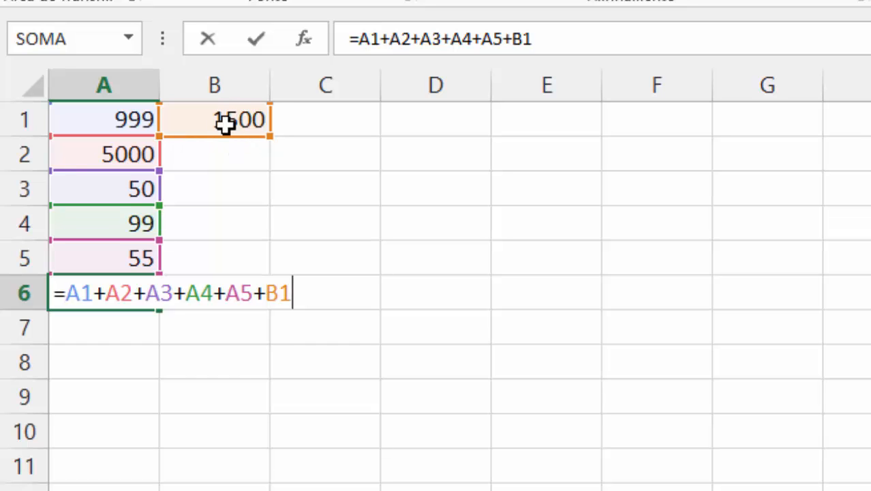
pyautogui.press('Return')
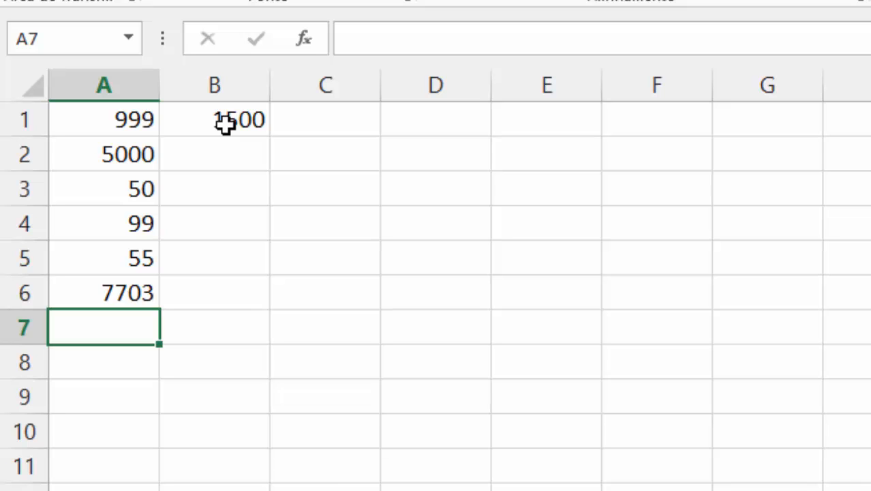
# Step: Review the cell references used in the sum formula in cell A6
pyautogui.click(224, 287)
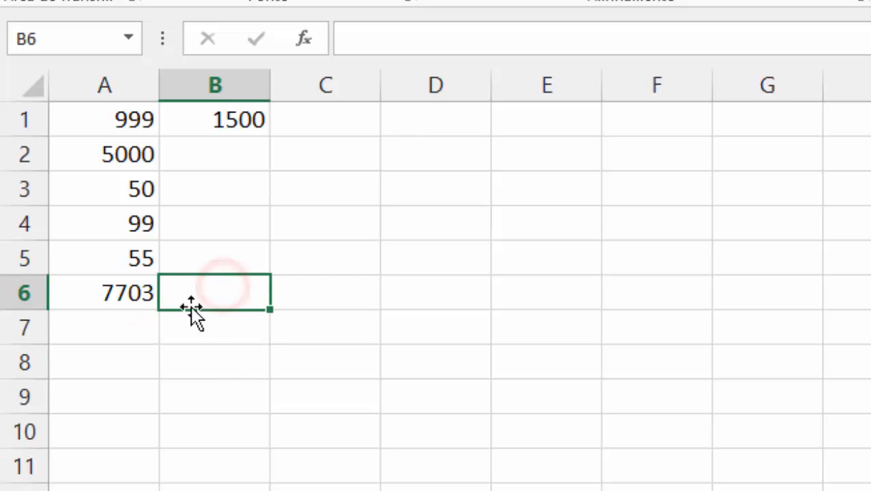
pyautogui.click(132, 292)
pyautogui.doubleClick(126, 301)
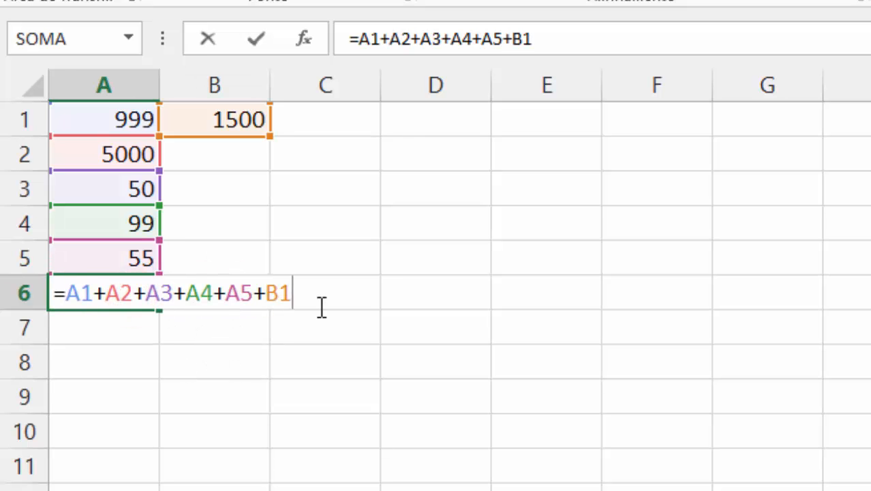
pyautogui.press('Tab')
pyautogui.click(229, 296)
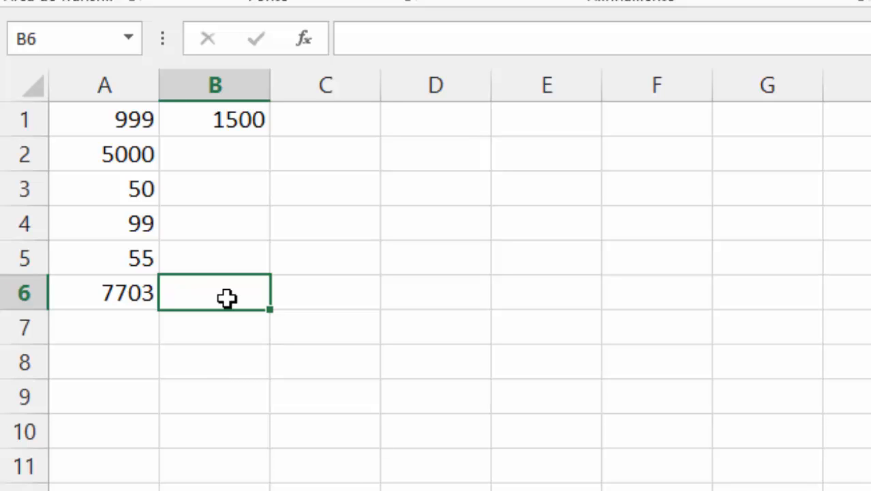
# Step: Copy the full sum formula text from cell A6 and leave the cell's formula as it is
pyautogui.click(97, 303)
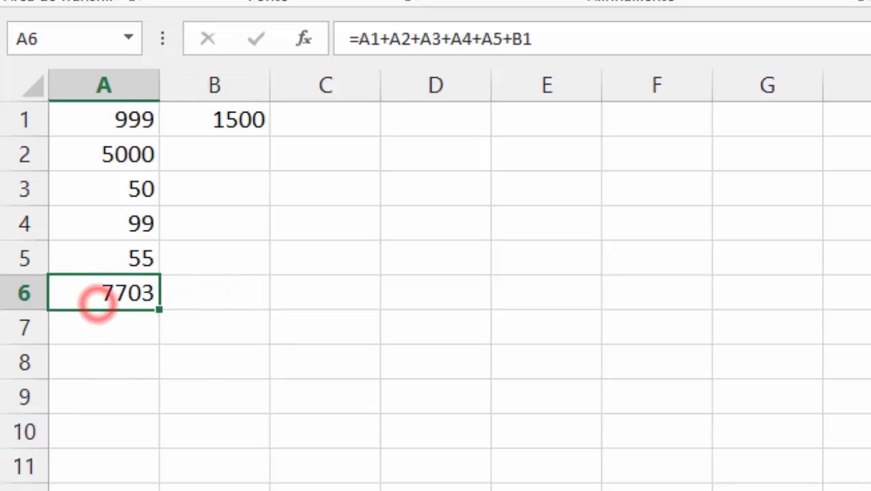
pyautogui.click(571, 47)
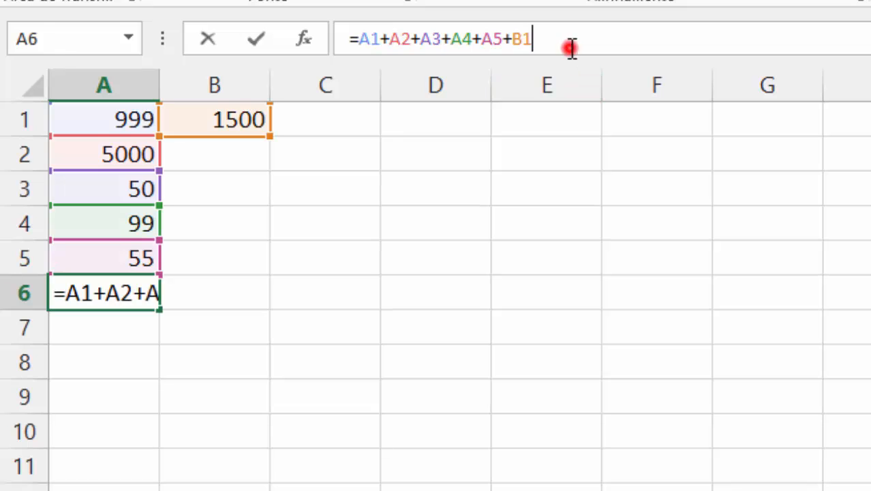
pyautogui.moveTo(571, 47); pyautogui.dragTo(297, 35)
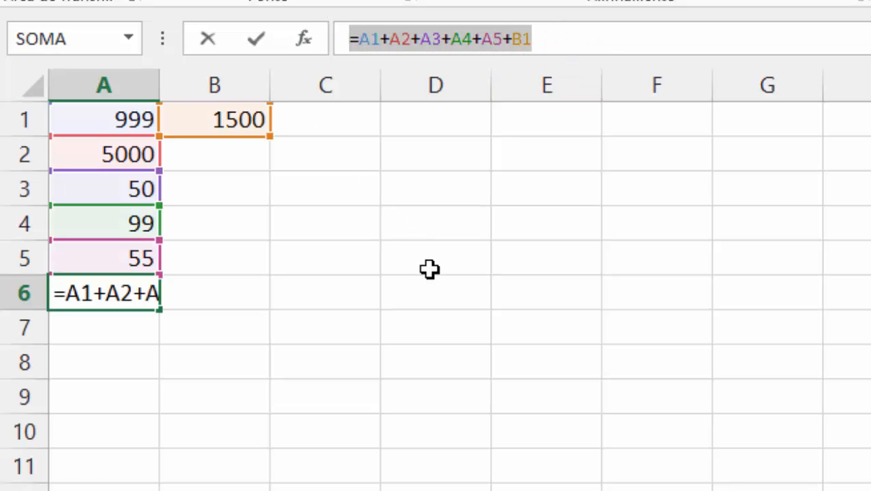
pyautogui.rightClick(421, 35)
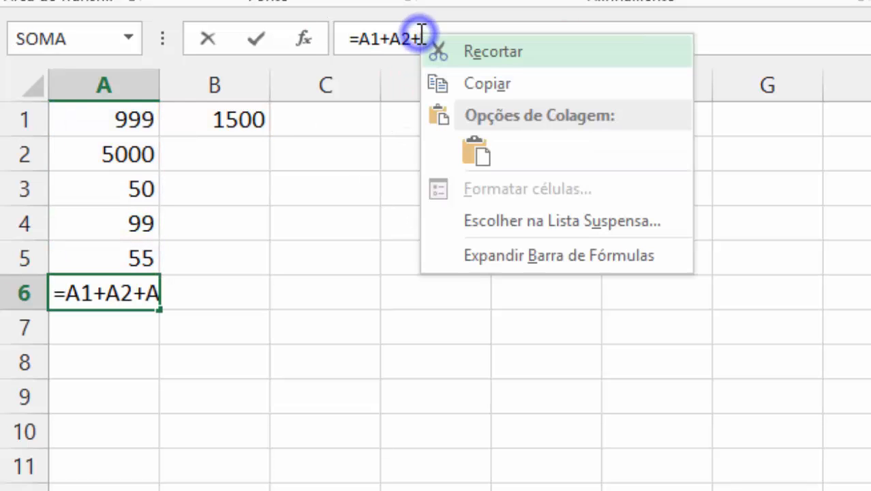
pyautogui.click(510, 85)
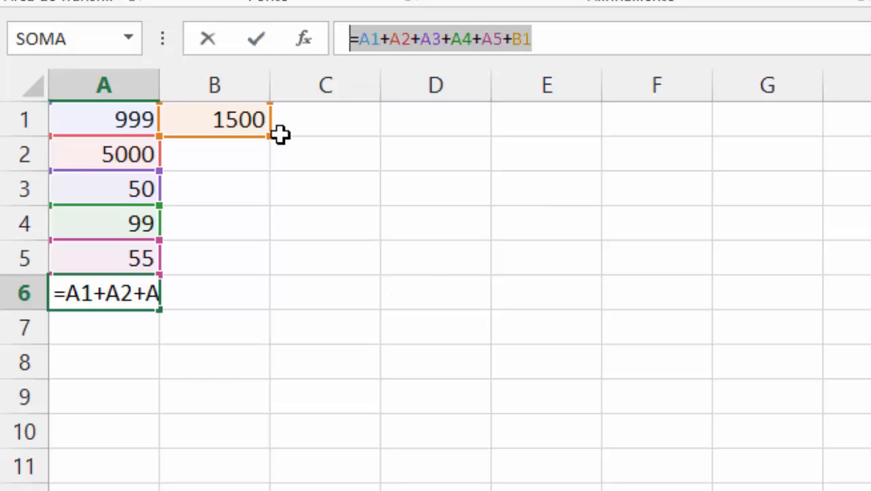
pyautogui.press('Escape')
pyautogui.hotkey('ctrl', 'Return')
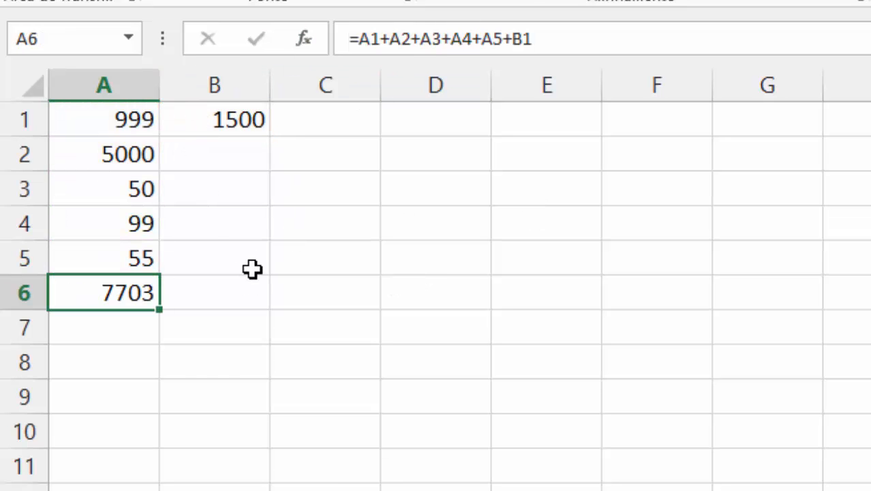
# Step: Paste the copied formula into cell B6 as text with a leading apostrophe, and fit column B's width to its contents
pyautogui.click(223, 296)
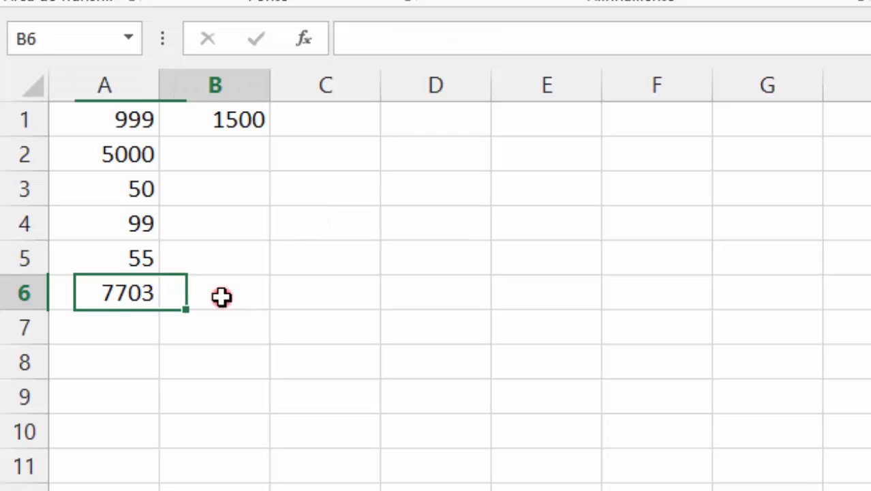
pyautogui.rightClick(201, 294)
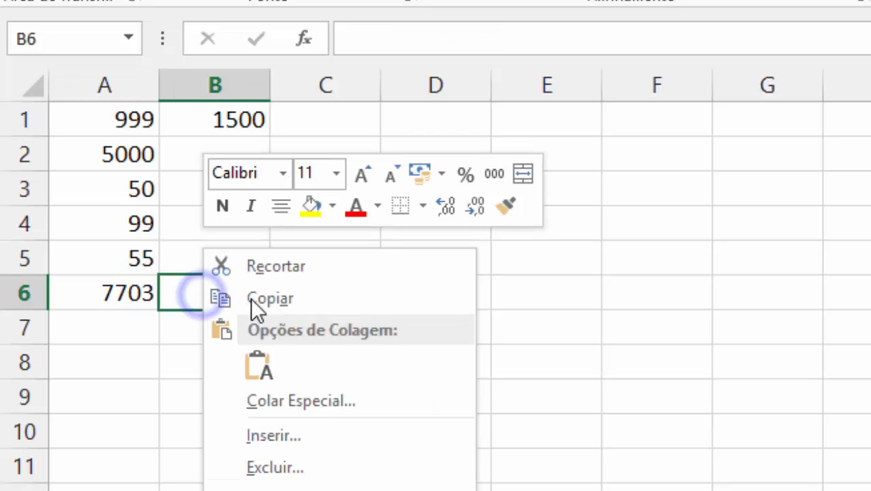
pyautogui.click(267, 305)
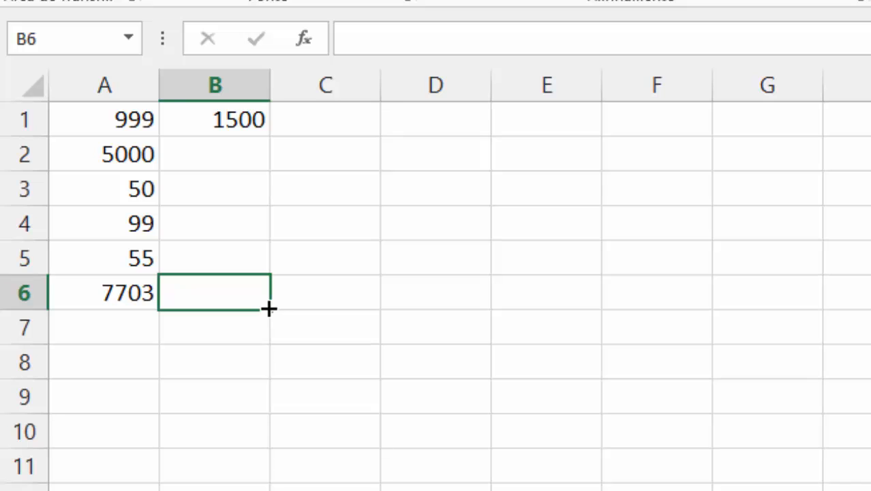
pyautogui.write("'")
pyautogui.hotkey('ctrl', 'v')
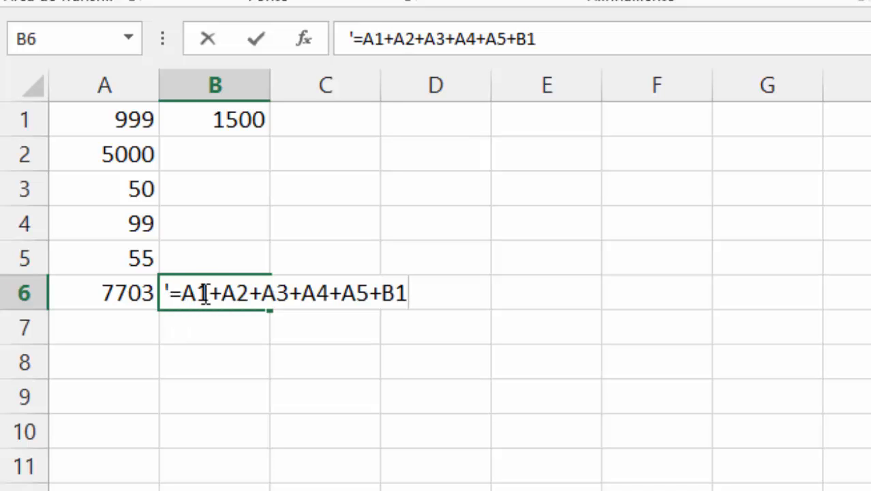
pyautogui.hotkey('ctrl', 'z')
pyautogui.rightClick(205, 285)
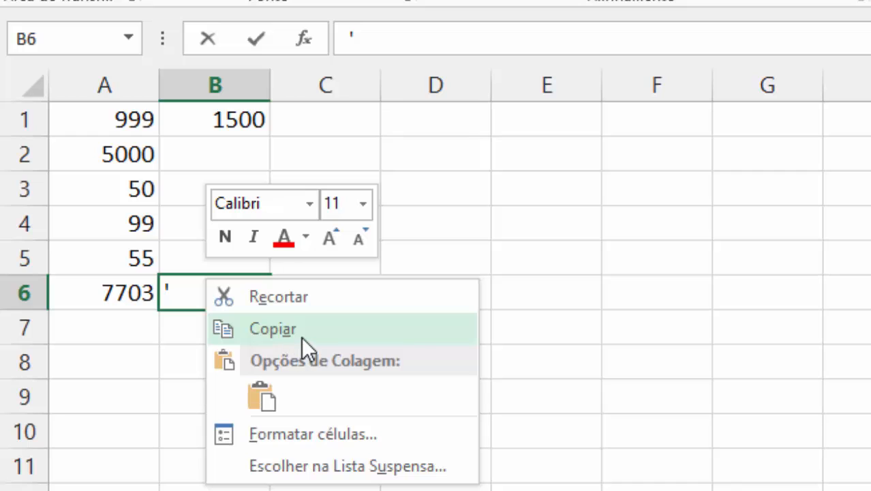
pyautogui.click(306, 334)
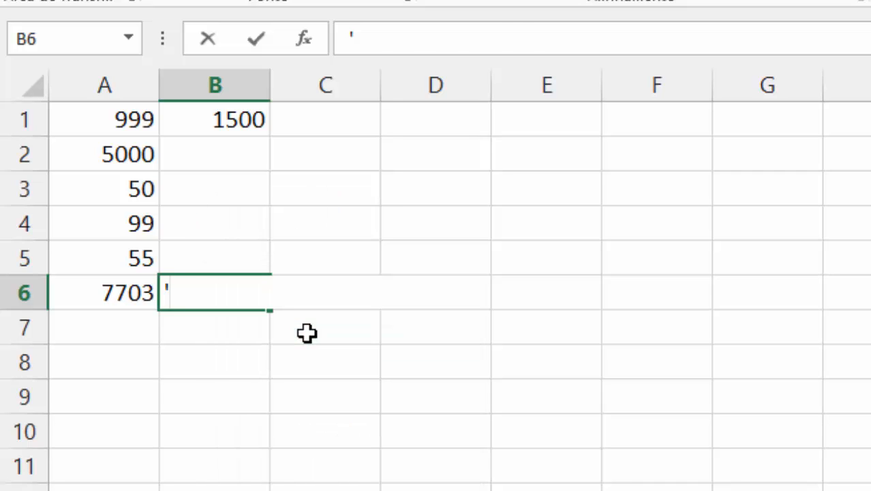
pyautogui.hotkey('ctrl', 'v')
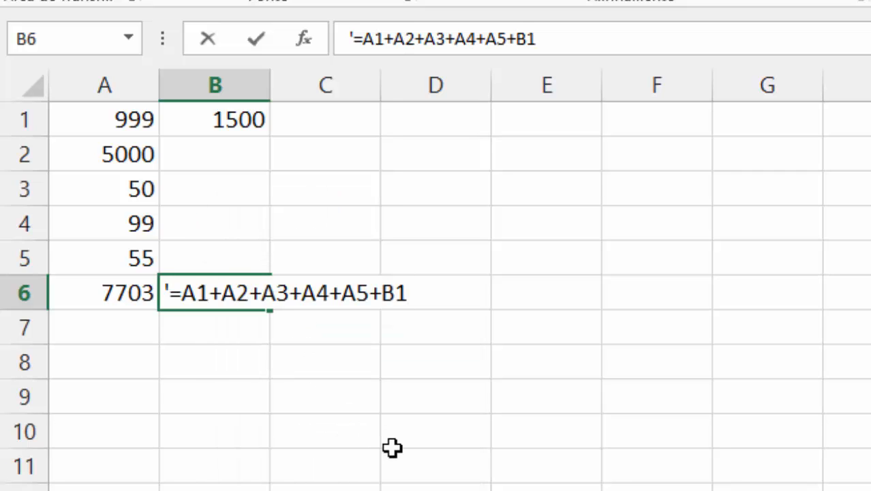
pyautogui.press('Return')
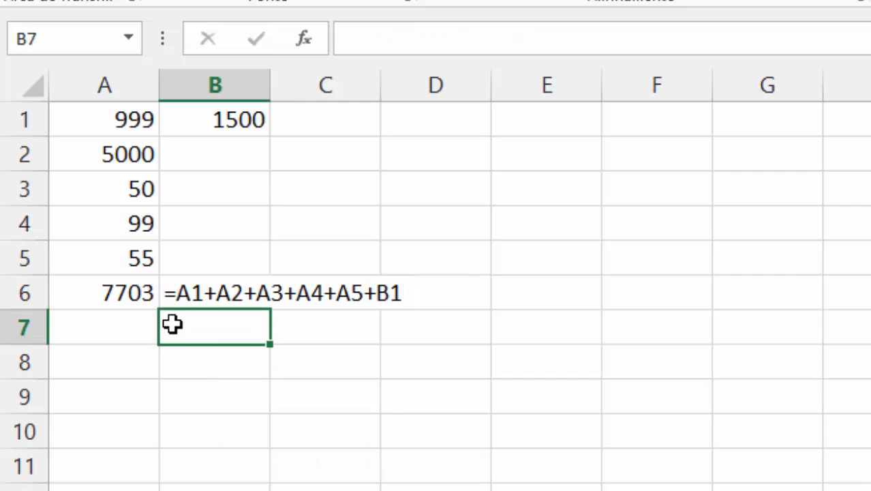
pyautogui.doubleClick(270, 85)
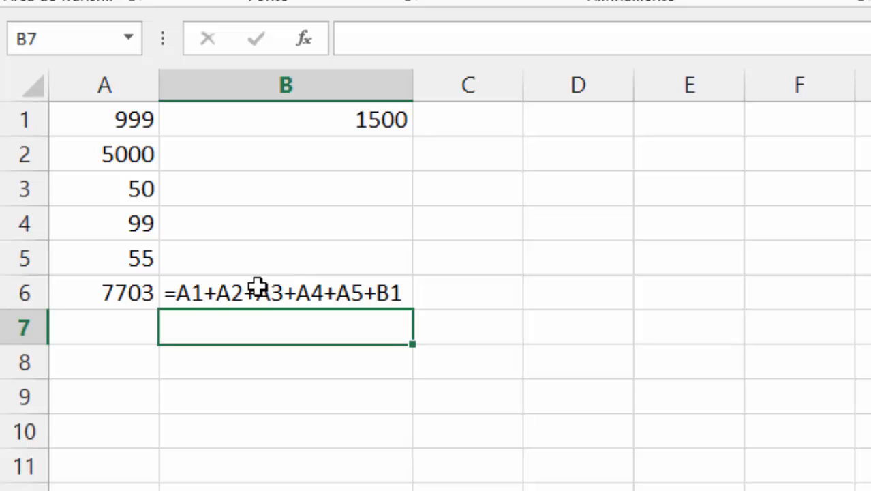
# Step: Clear cell B6, paste the copied formula without the apostrophe, and compare it with cell A6
pyautogui.click(189, 299)
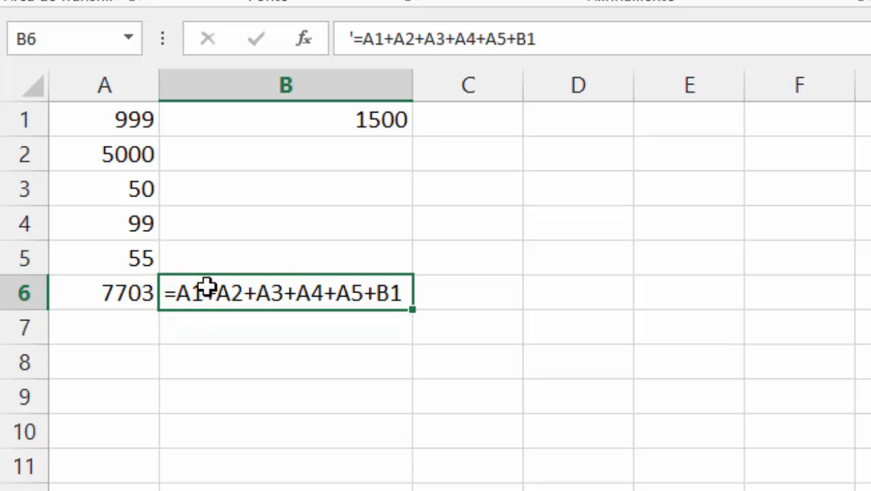
pyautogui.press('Delete')
pyautogui.rightClick(205, 286)
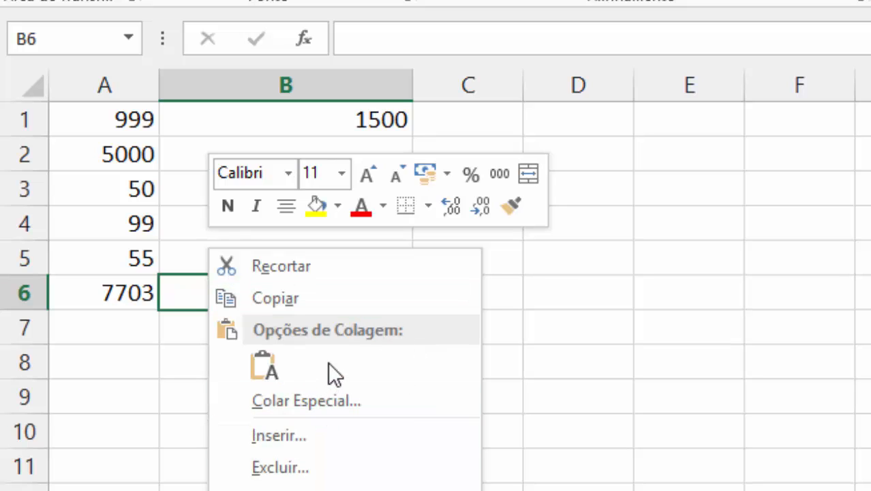
pyautogui.click(261, 365)
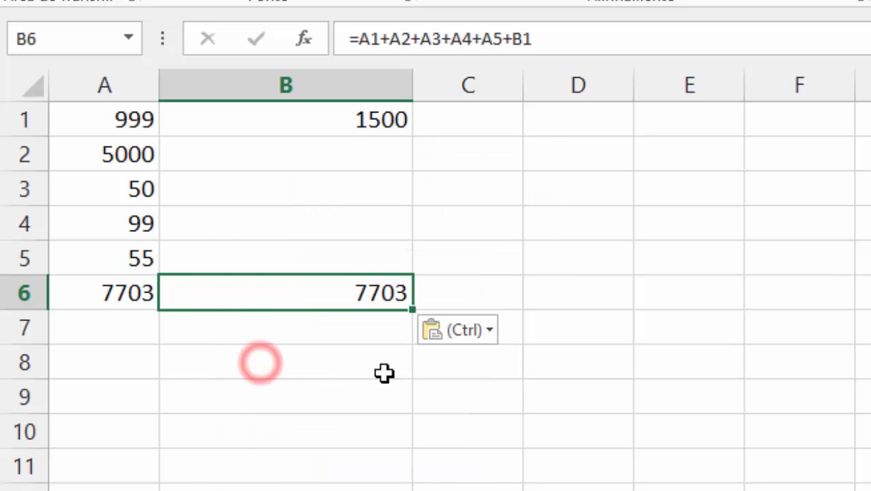
pyautogui.click(401, 298)
pyautogui.click(146, 293)
pyautogui.click(291, 292)
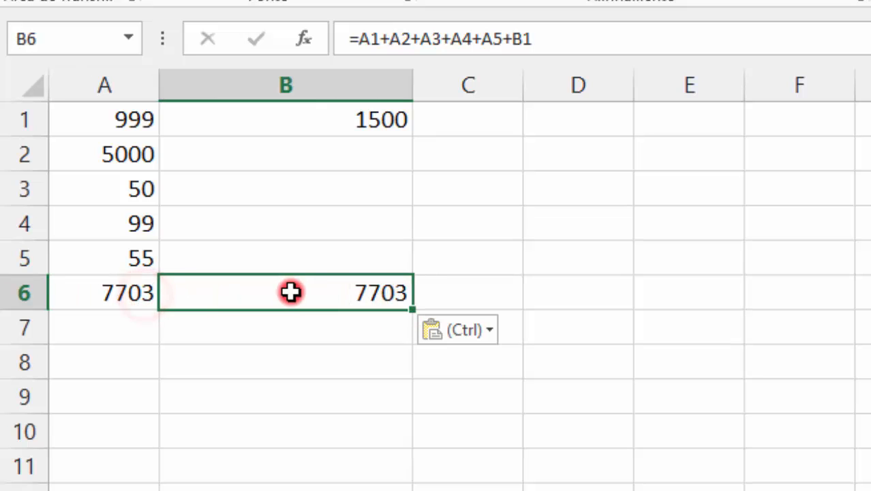
pyautogui.doubleClick(292, 293)
pyautogui.press('Escape')
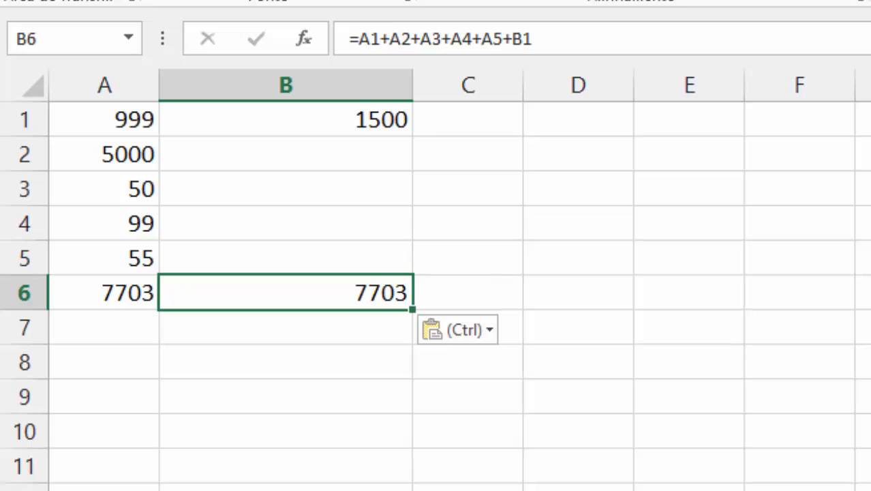
# Step: Replace the content of cell B6 with the text '=A1+A2+A3+A4+A5+B1, keeping the leading apostrophe
pyautogui.press('Delete')
pyautogui.write("'")
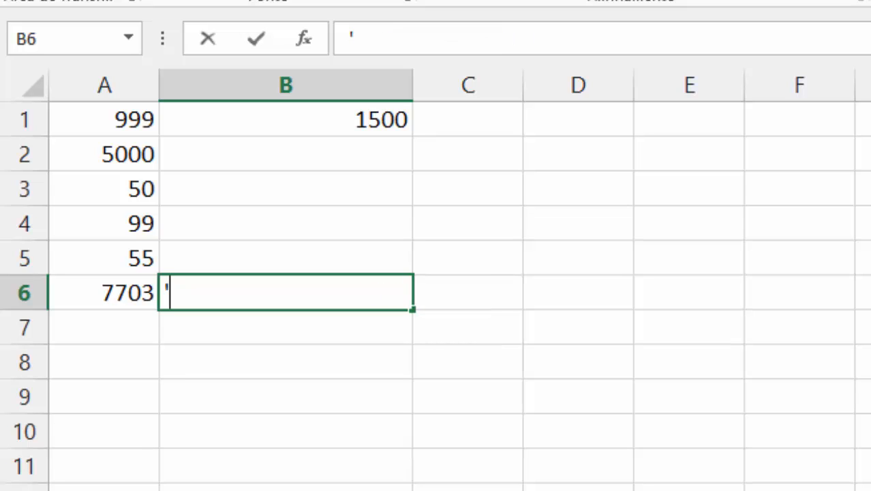
pyautogui.write('=A1+A2+A3+A4+A5+B1')
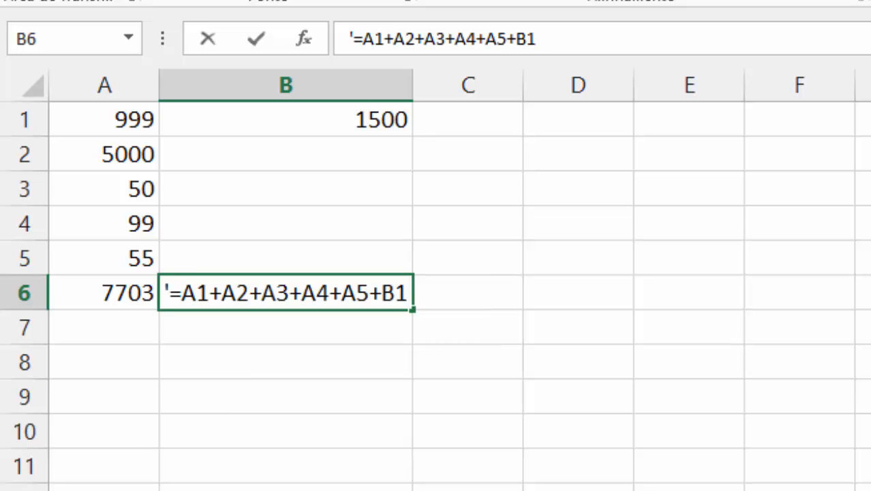
pyautogui.press('Return')
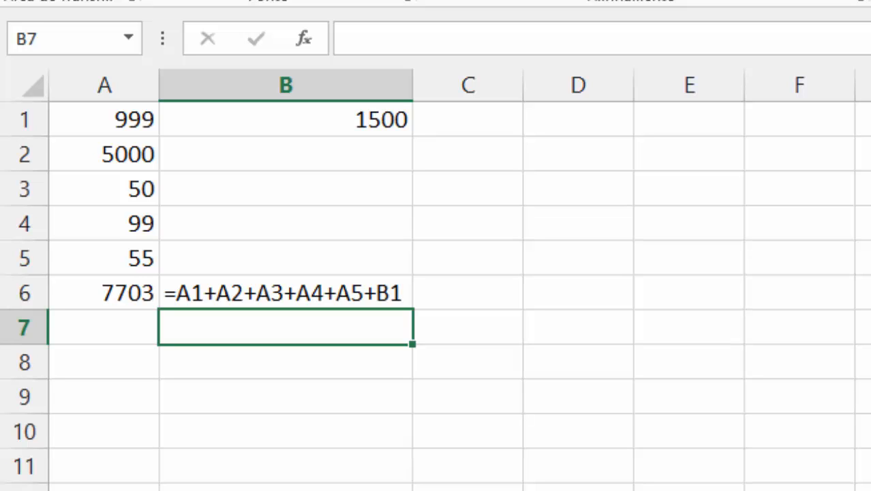
# Step: Enter 1980 in cell D1 and 477 in cell D2
pyautogui.click(150, 389)
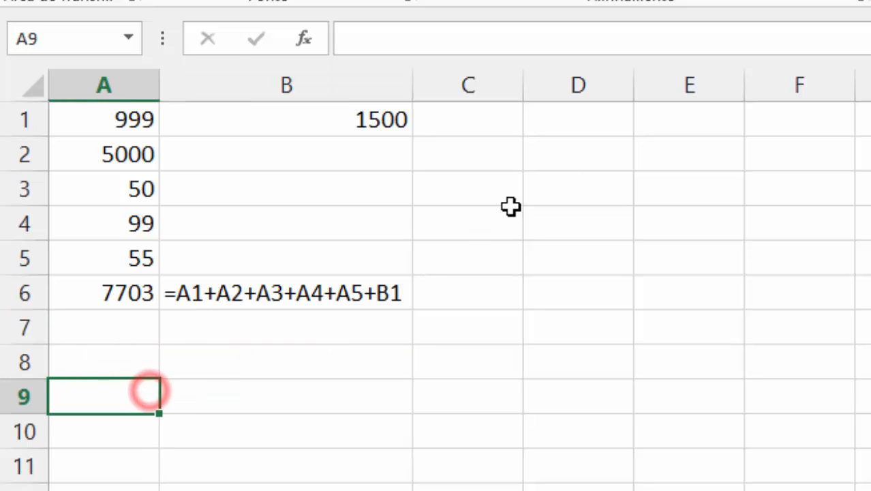
pyautogui.click(593, 134)
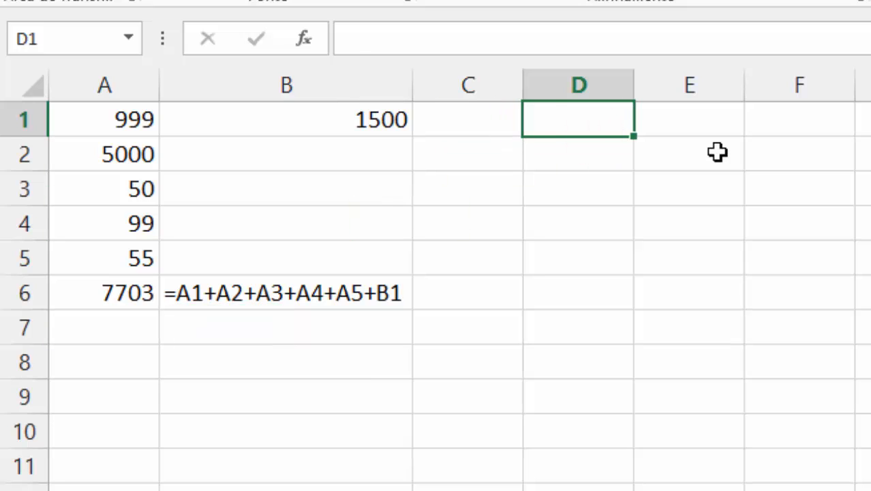
pyautogui.write('1980')
pyautogui.press('Return')
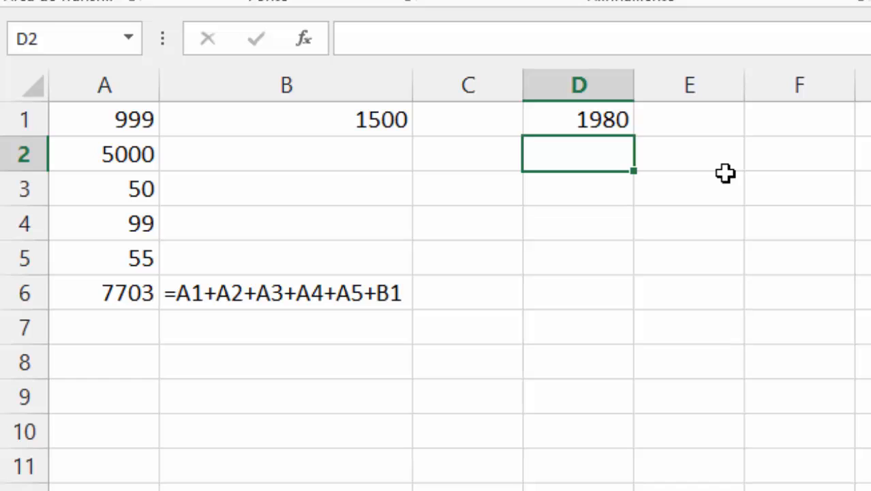
pyautogui.write('477')
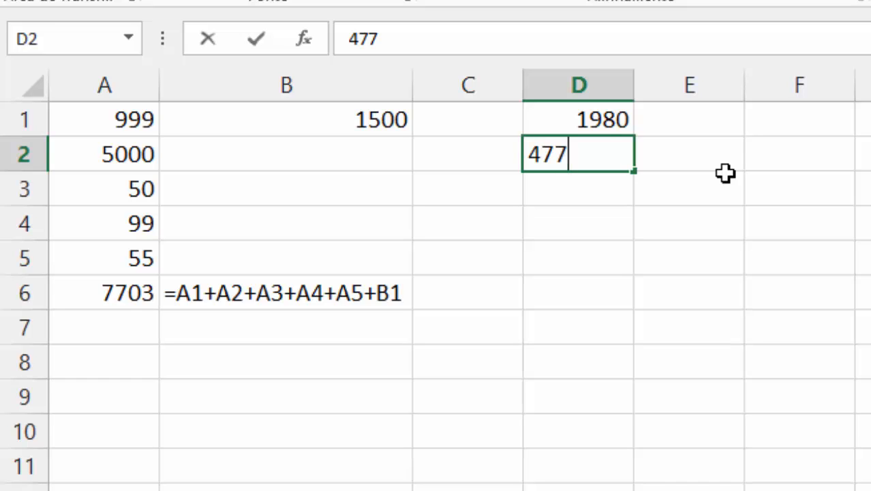
pyautogui.press('Return')
# Step: Label the two amounts in column D by entering Salário in cell E1 and Despesas in cell E2
pyautogui.press('Up')
pyautogui.press('Up')
pyautogui.press('Right')
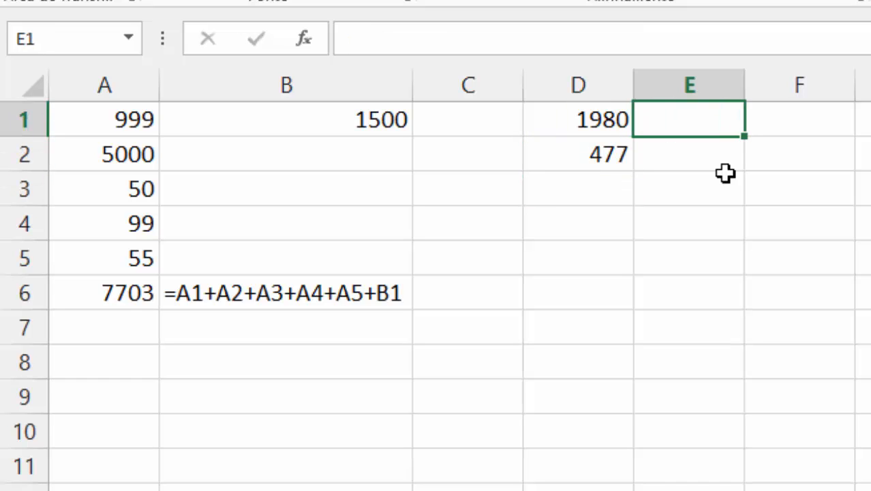
pyautogui.write('Salario')
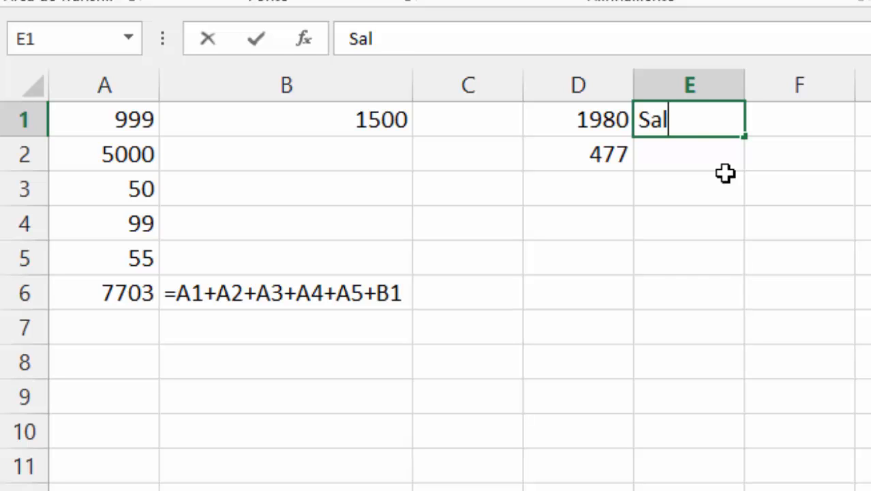
pyautogui.press('BackSpace')
pyautogui.press('BackSpace')
pyautogui.press('BackSpace')
pyautogui.press('BackSpace')
pyautogui.write('ário')
pyautogui.press('Return')
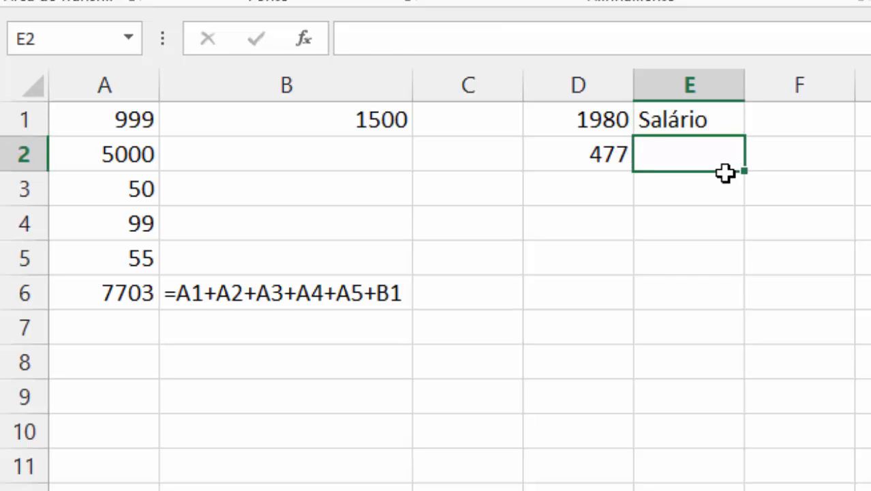
pyautogui.write('D')
pyautogui.press('BackSpace')
pyautogui.write('Despesas')
pyautogui.press('Return')
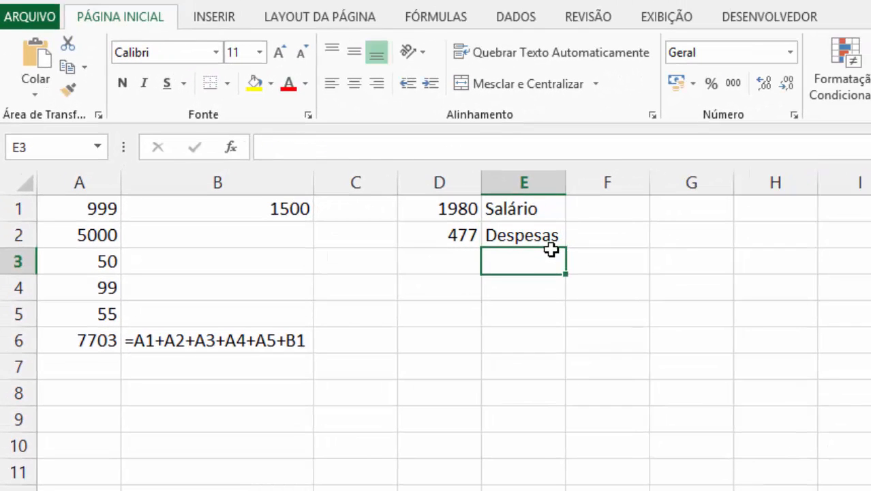
# Step: Enter the formula =D1-D2 in cell D3 to subtract the expenses from the salary using cell references
pyautogui.press('Left')
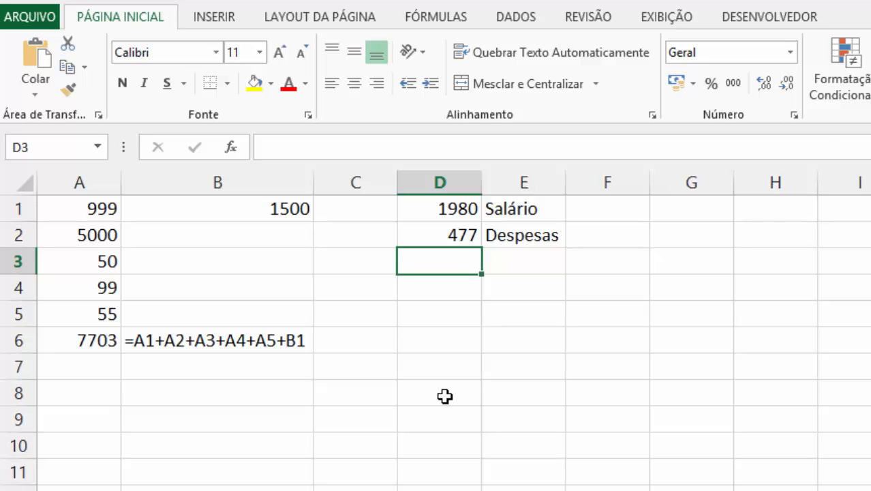
pyautogui.write('=')
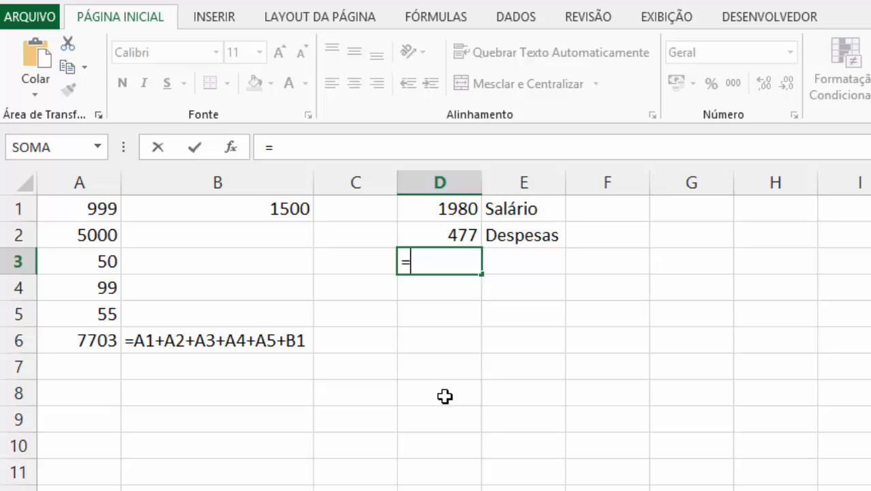
pyautogui.click(452, 215)
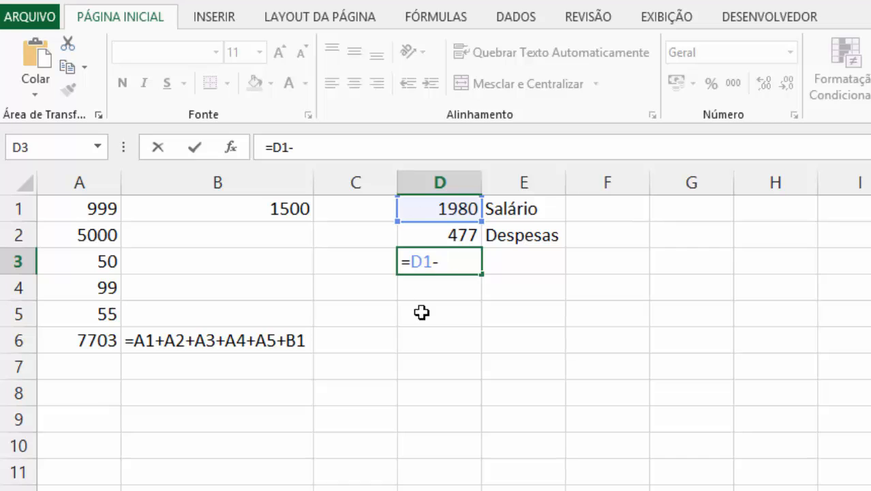
pyautogui.click(457, 234)
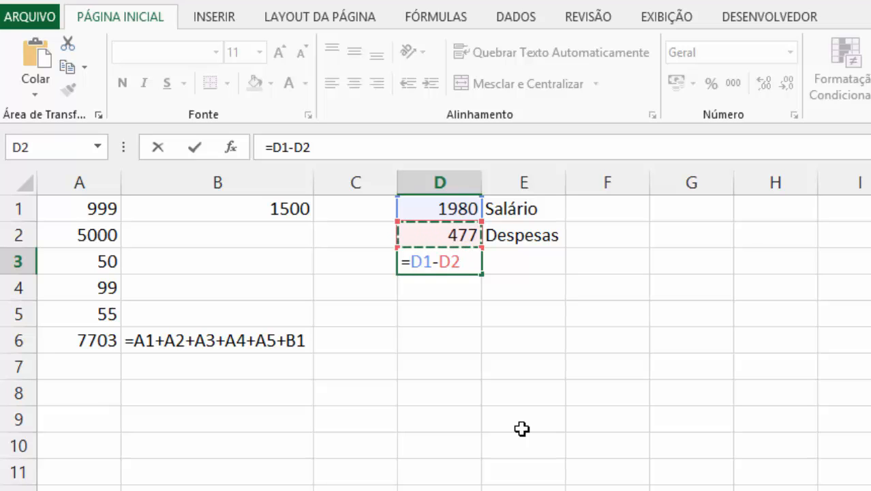
pyautogui.press('Return')
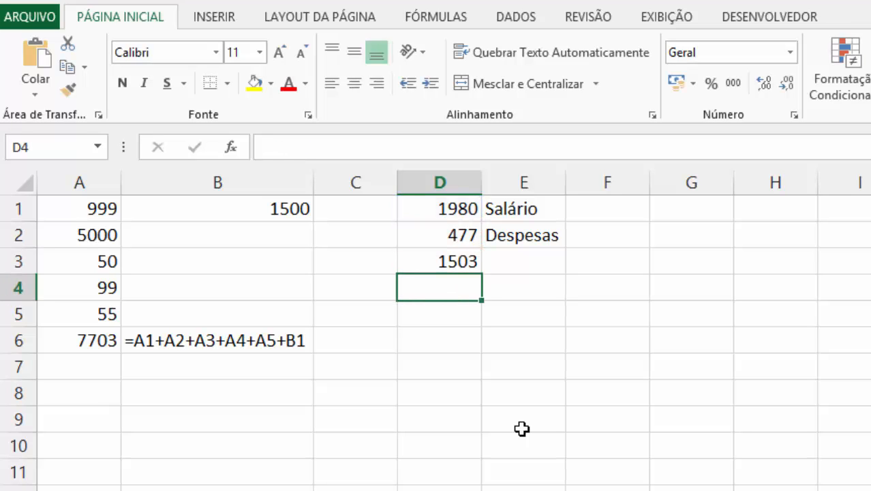
# Step: Change the salary amount in cell D1 to 2007
pyautogui.click(468, 217)
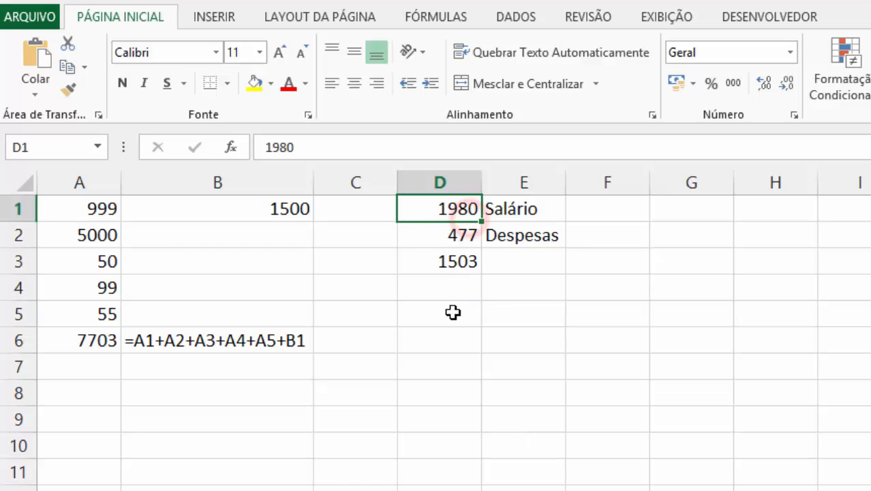
pyautogui.write('2007')
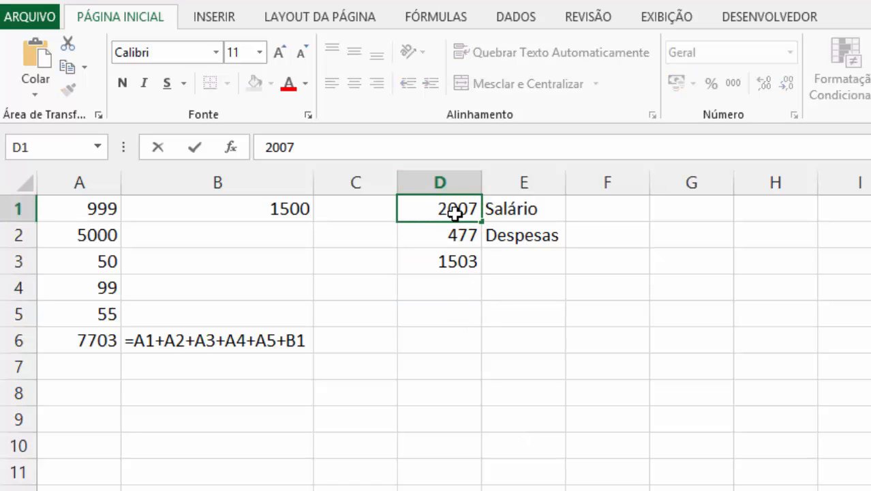
pyautogui.press('Return')
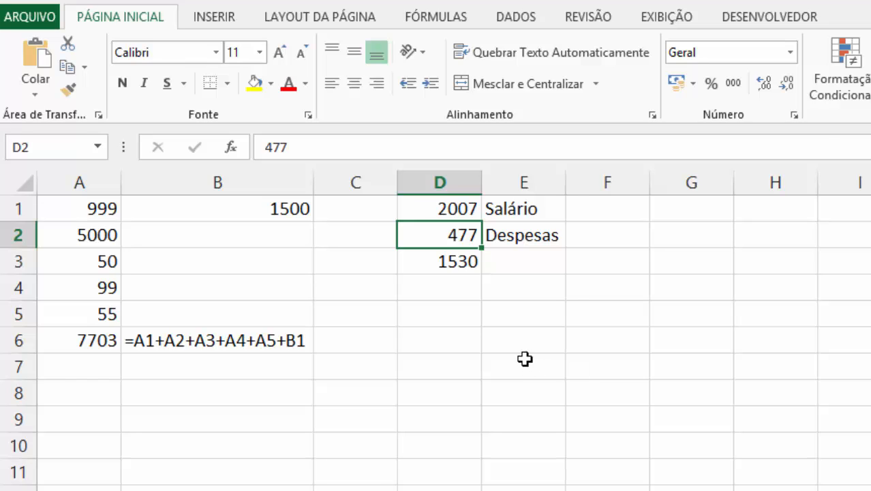
# Step: Format the amounts in cells D1 to D3 with the accounting number format using the R$ currency symbol
pyautogui.click(465, 213)
pyautogui.moveTo(465, 213); pyautogui.dragTo(460, 261)
pyautogui.click(468, 322)
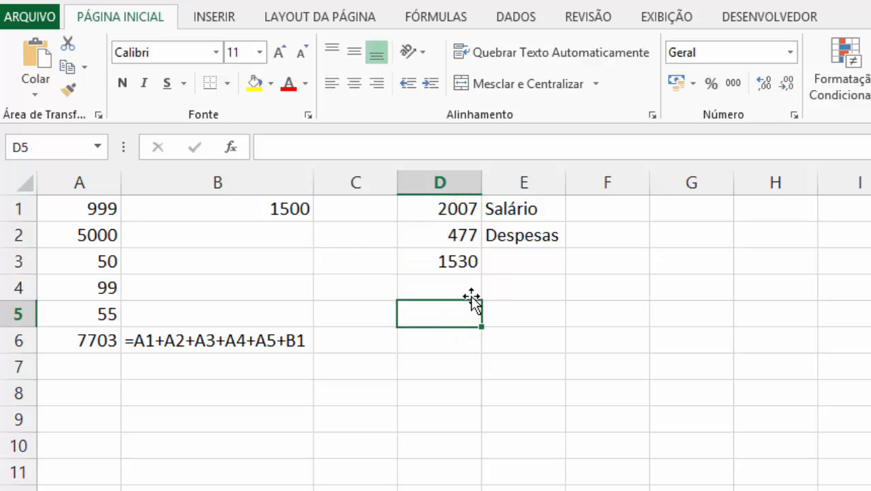
pyautogui.click(457, 214)
pyautogui.moveTo(457, 213); pyautogui.dragTo(455, 266)
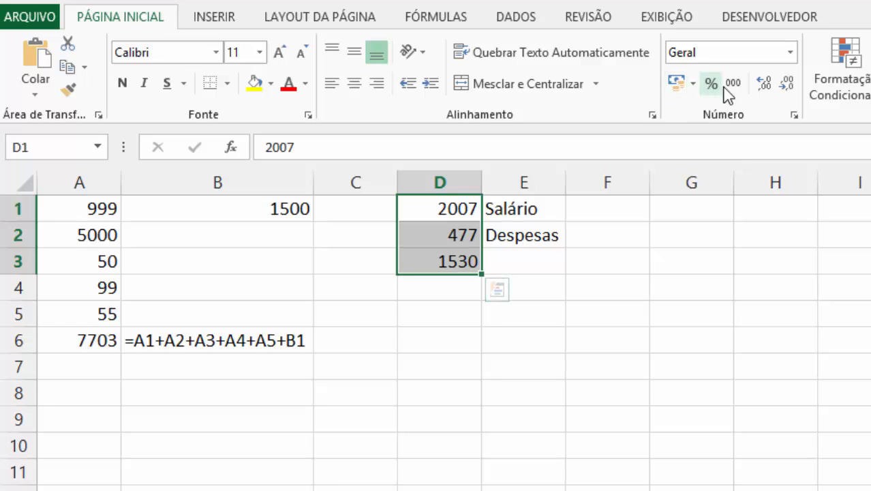
pyautogui.click(789, 88)
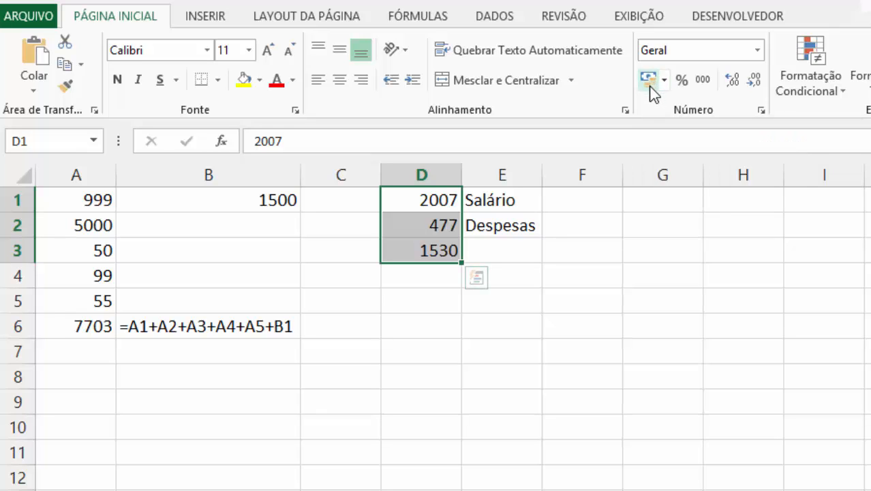
pyautogui.click(650, 81)
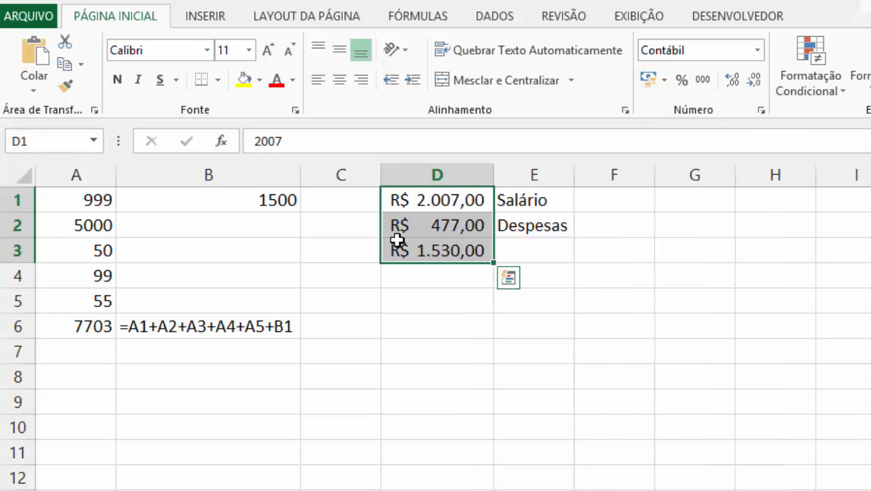
pyautogui.click(467, 297)
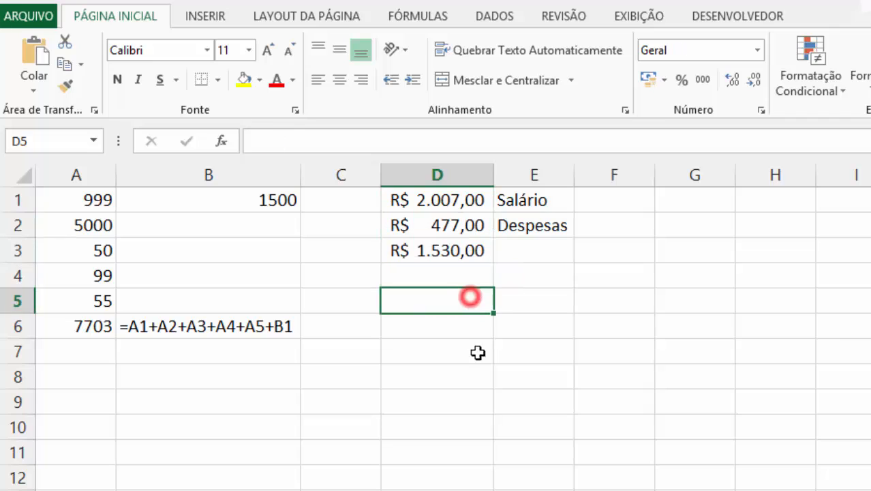
pyautogui.click(614, 332)
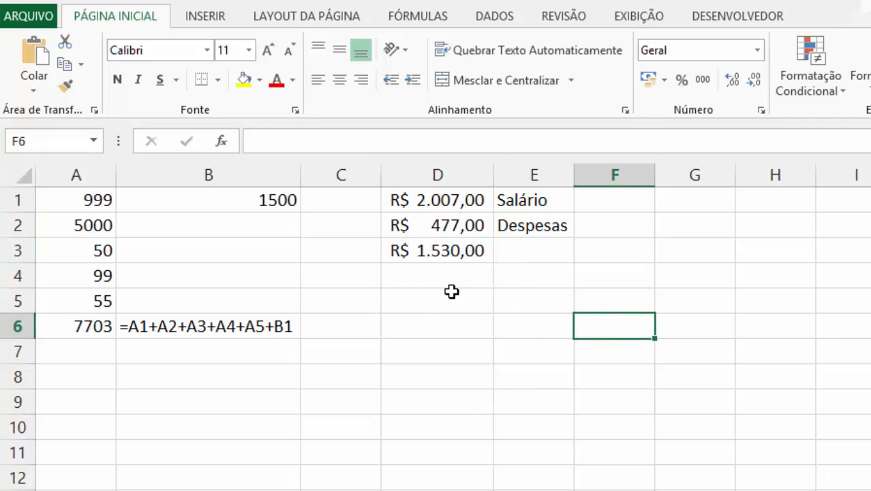
pyautogui.click(450, 340)
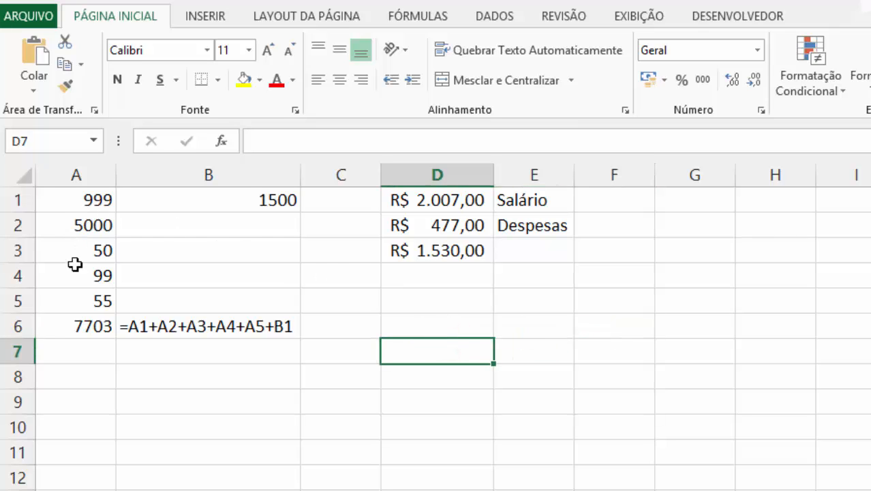
# Step: Format cells A1 to A6 with the thousands separator style, showing two decimals and no currency symbol
pyautogui.click(81, 327)
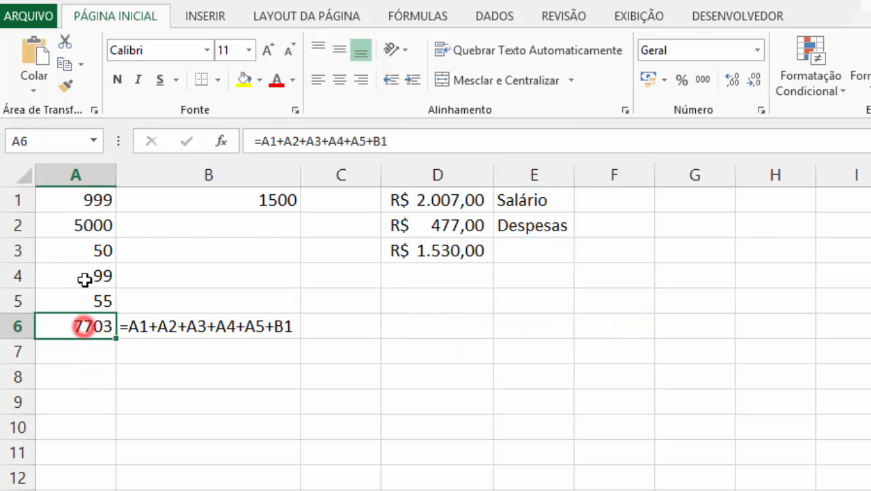
pyautogui.click(78, 201)
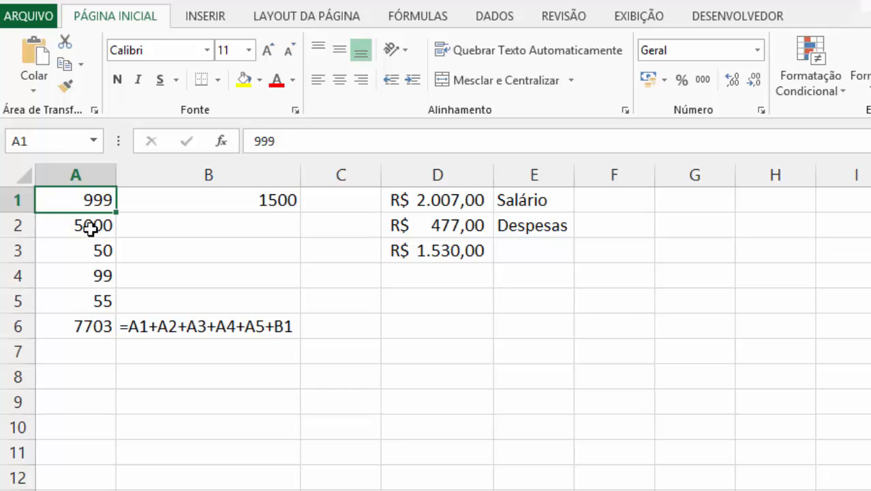
pyautogui.click(89, 227)
pyautogui.moveTo(80, 199); pyautogui.dragTo(98, 315)
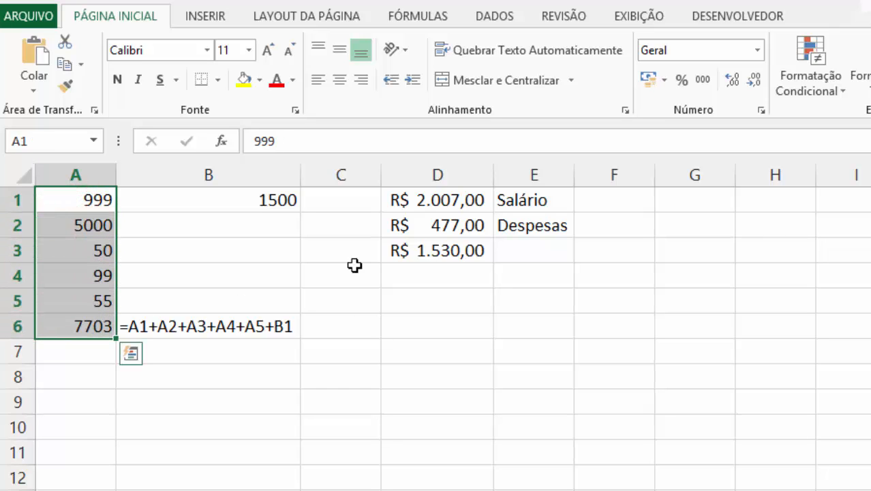
pyautogui.click(709, 86)
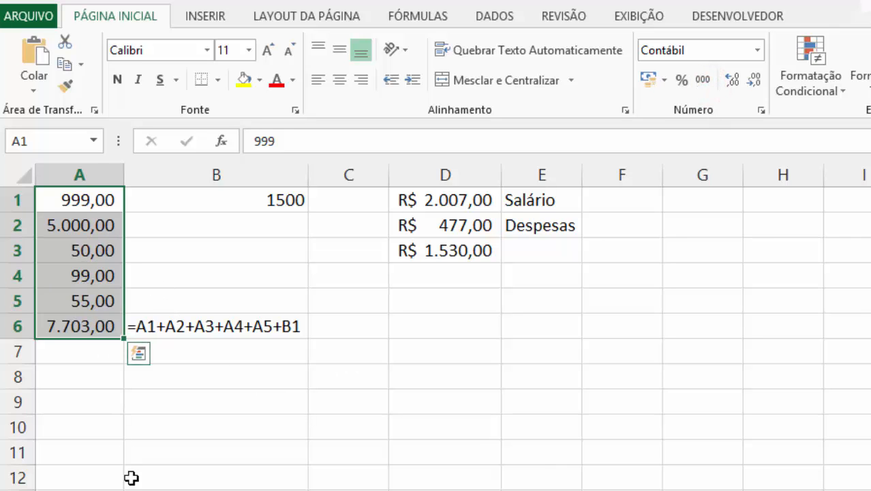
pyautogui.click(294, 426)
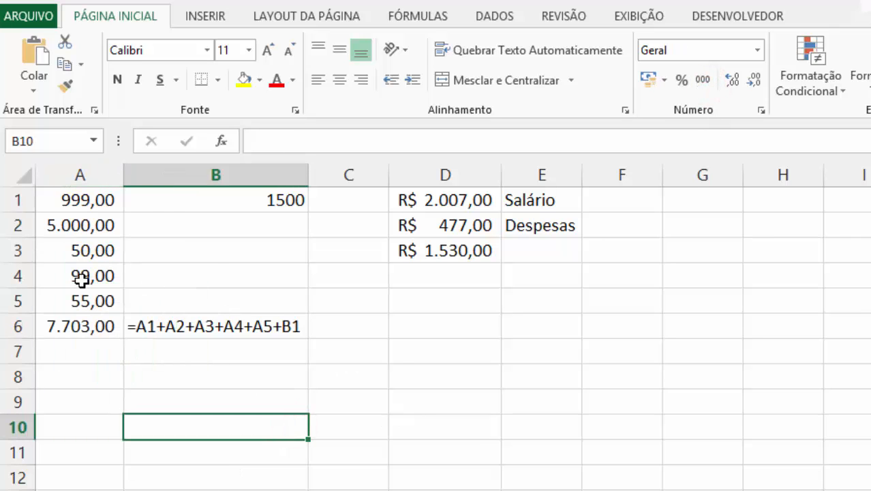